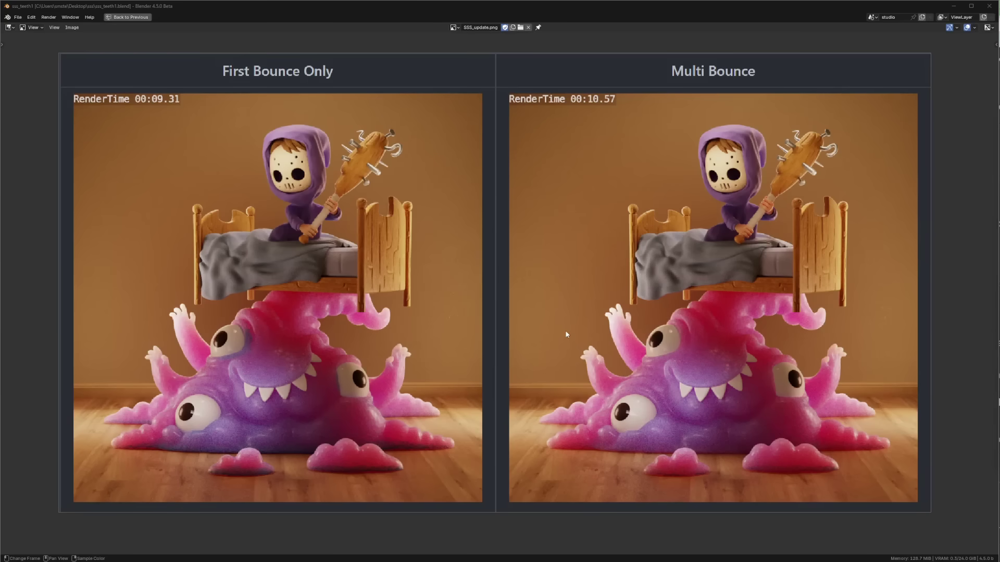
# - Leave the maximized First Bounce vs Multi Bounce image and return to the Layout with the rendered head
pyautogui.hotkey('alt', 'Tab')
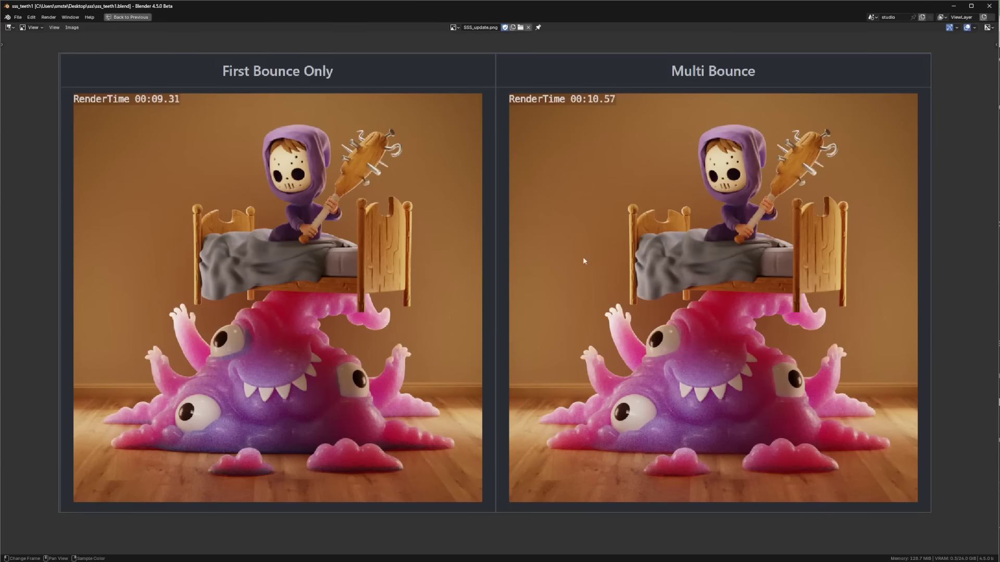
pyautogui.hotkey('ctrl', 'space')
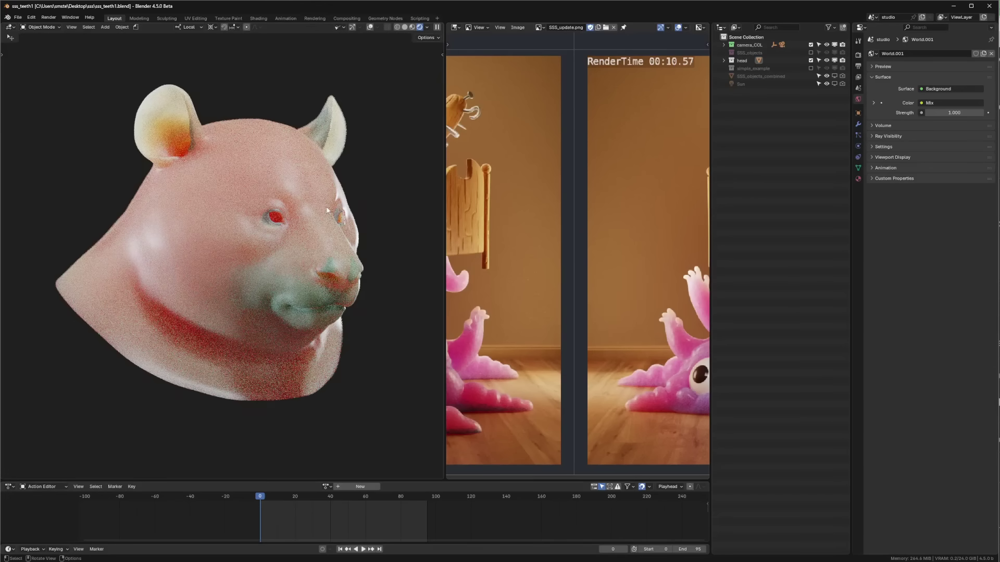
# - Switch the comparison image panel to the Shader Editor showing the head's defaultMat.001 Principled BSDF nodes
pyautogui.click(456, 27)
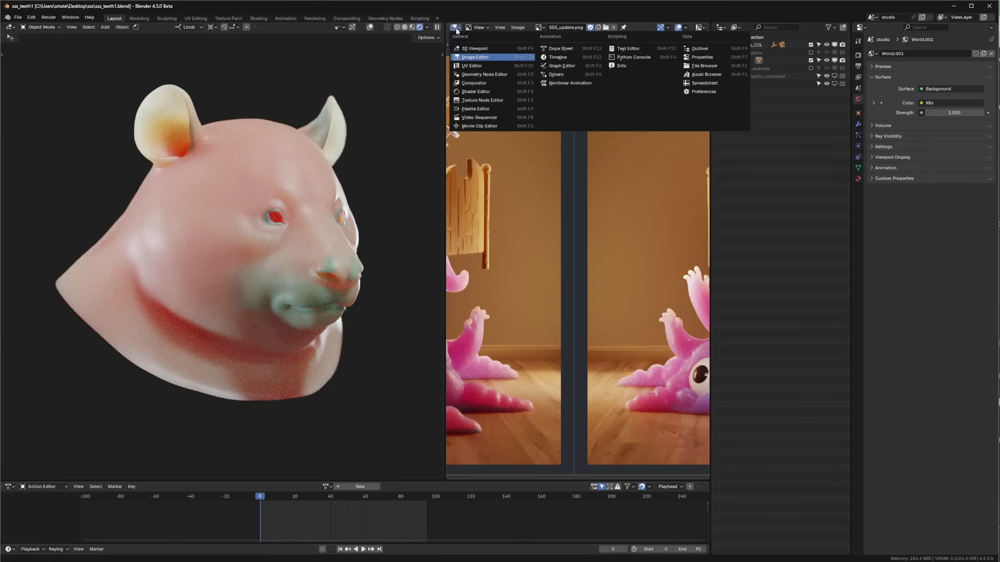
pyautogui.click(475, 92)
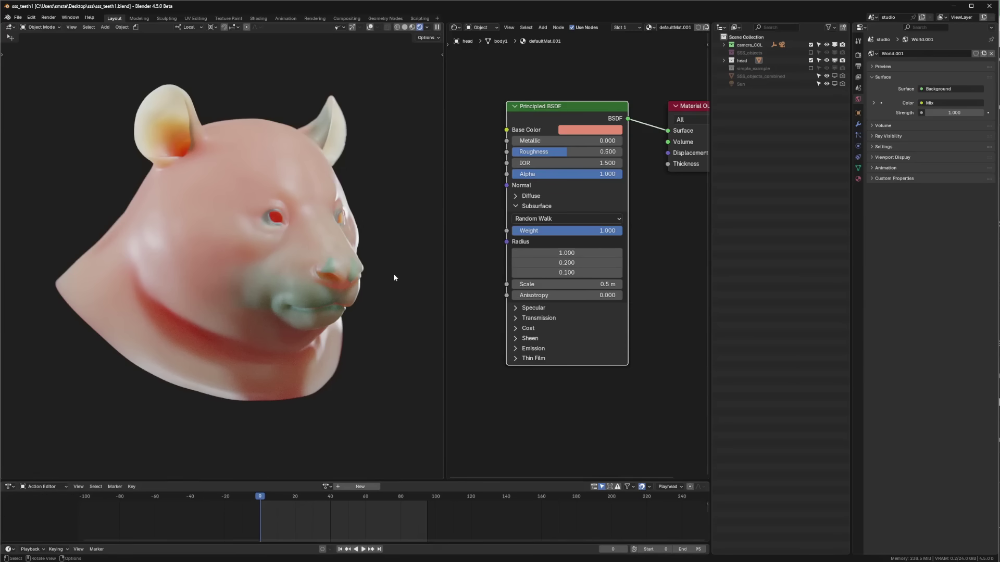
# - Compare the head render between the Blender 4.5 and 5.0 windows, orbiting around the head
pyautogui.hotkey('alt', 'Tab')
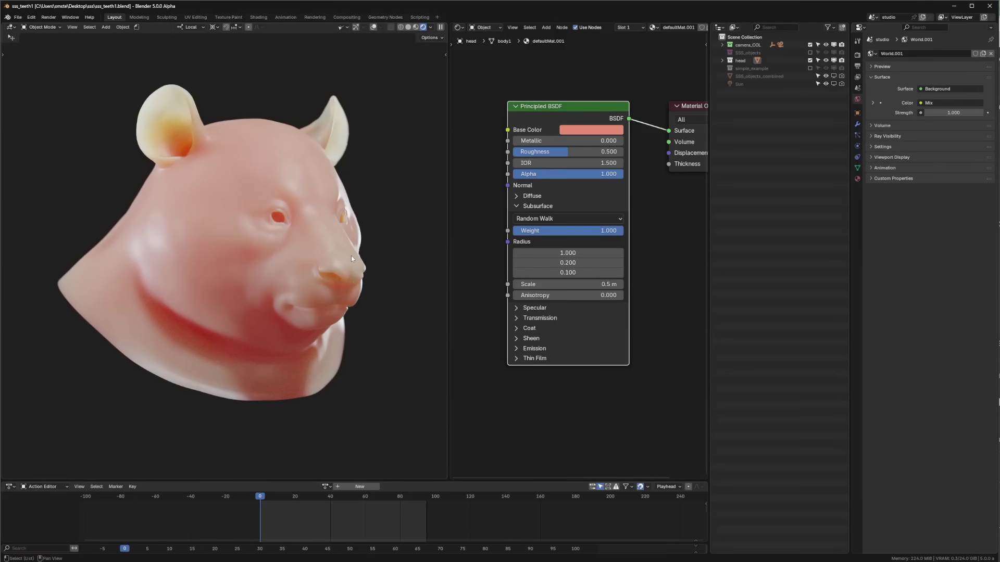
pyautogui.hotkey('alt', 'Tab')
pyautogui.hotkey('alt', 'Tab')
pyautogui.hotkey('alt', 'Tab')
pyautogui.hotkey('alt', 'Tab')
pyautogui.hotkey('alt', 'Tab')
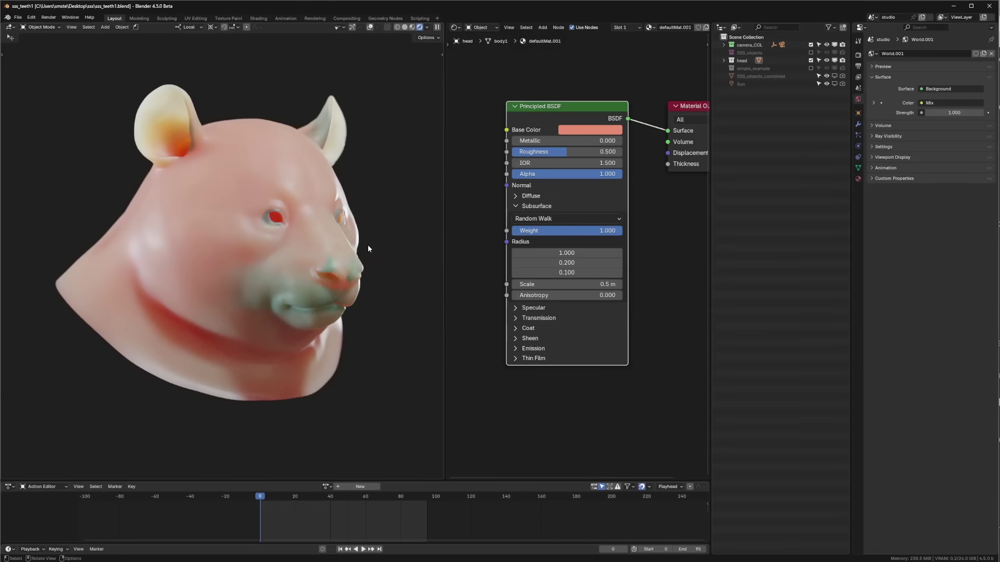
pyautogui.hotkey('alt', 'Tab')
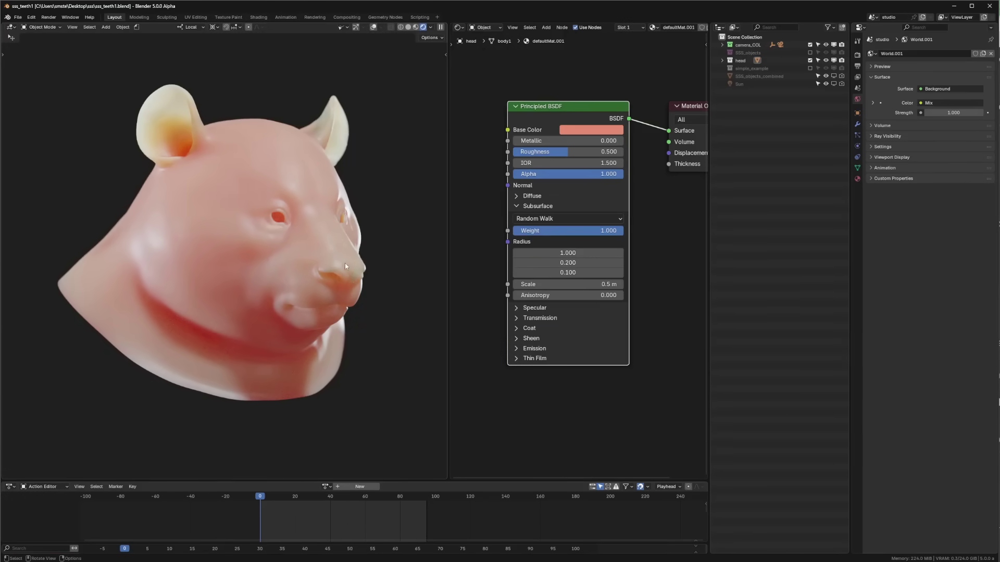
pyautogui.moveTo(344, 263); pyautogui.dragTo(350, 252, button='middle')
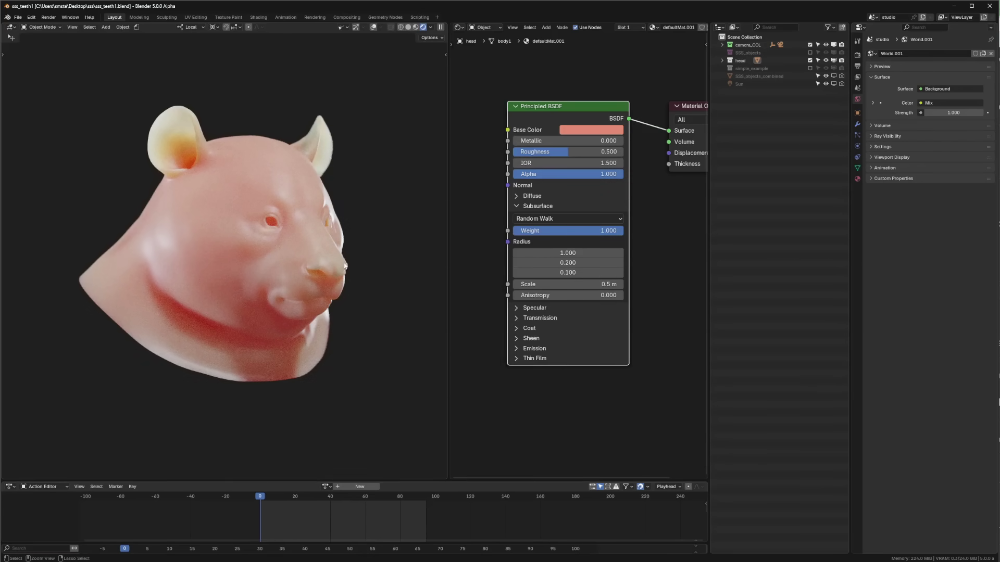
pyautogui.moveTo(344, 258); pyautogui.dragTo(354, 240, button='middle')
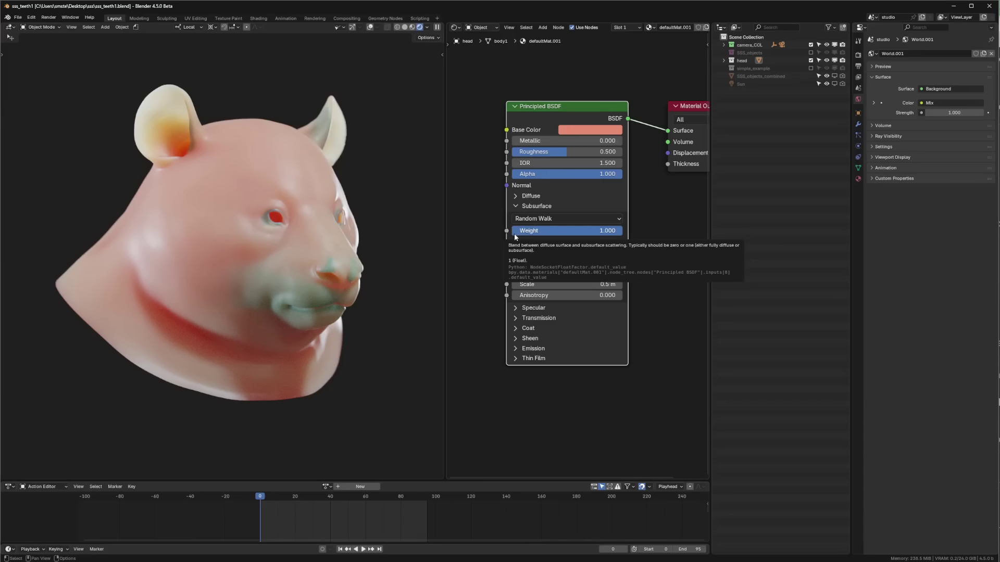
# - Swap the head collection for simple_example, set world strength to 0 and enable the Sun
pyautogui.click(810, 60)
pyautogui.click(810, 68)
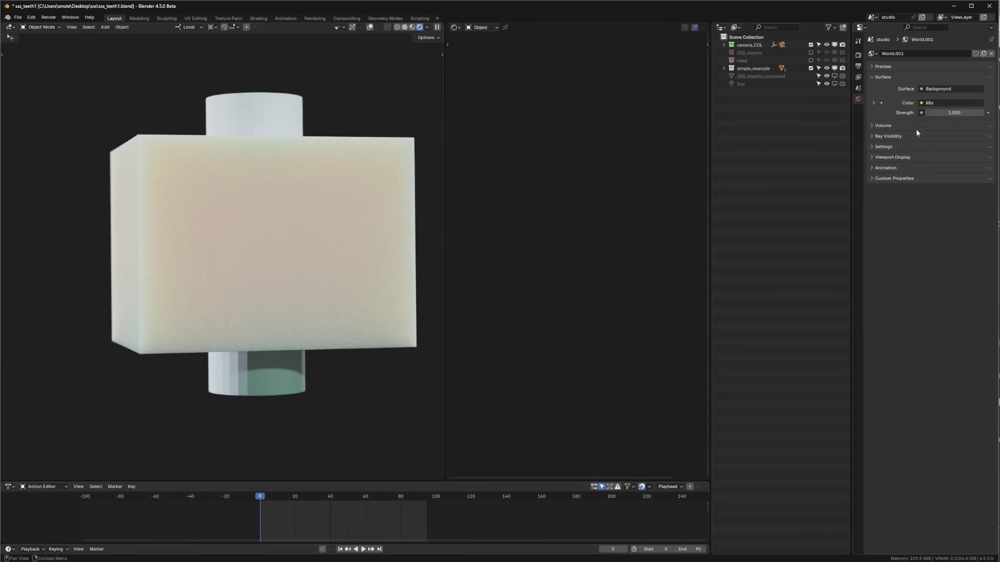
pyautogui.click(954, 112)
pyautogui.write('0')
pyautogui.press('Return')
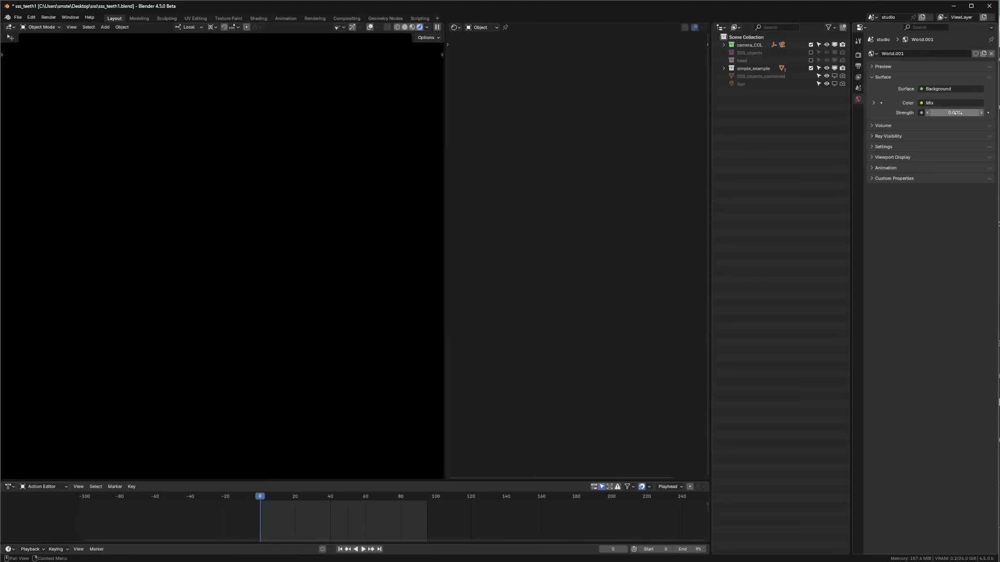
pyautogui.click(834, 84)
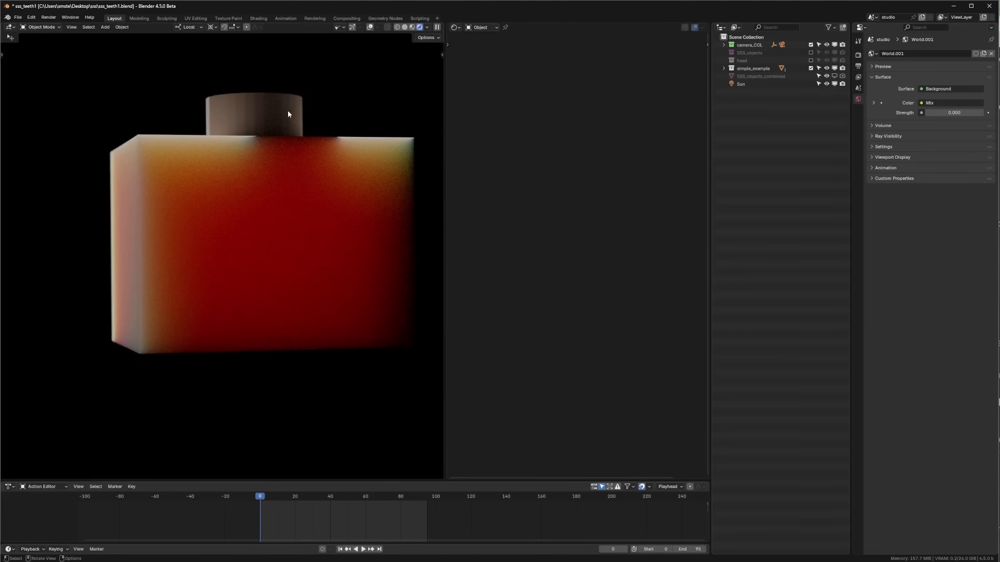
# - Select the cylinder and then the box to inspect their materials
pyautogui.click(289, 113)
pyautogui.click(370, 27)
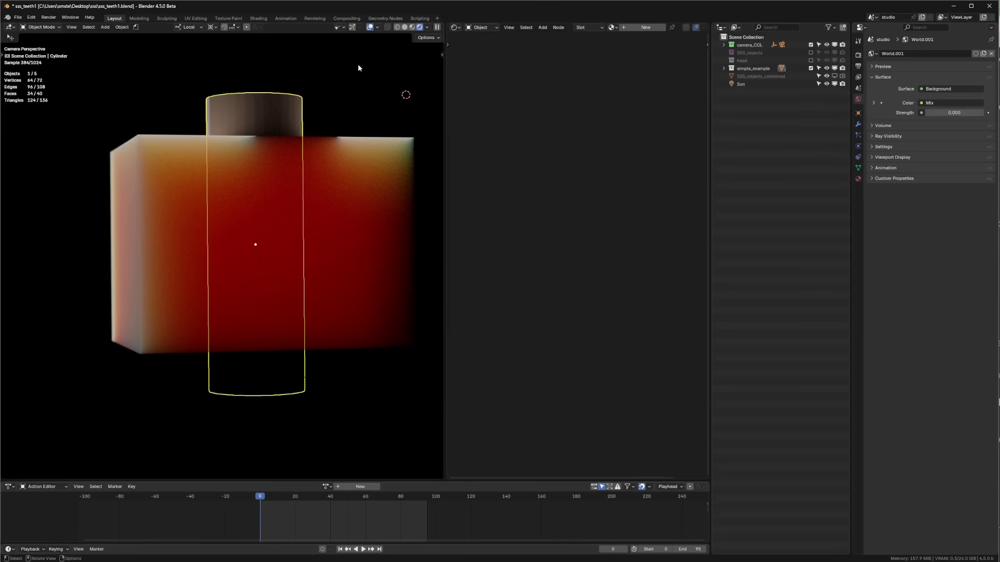
pyautogui.click(351, 174)
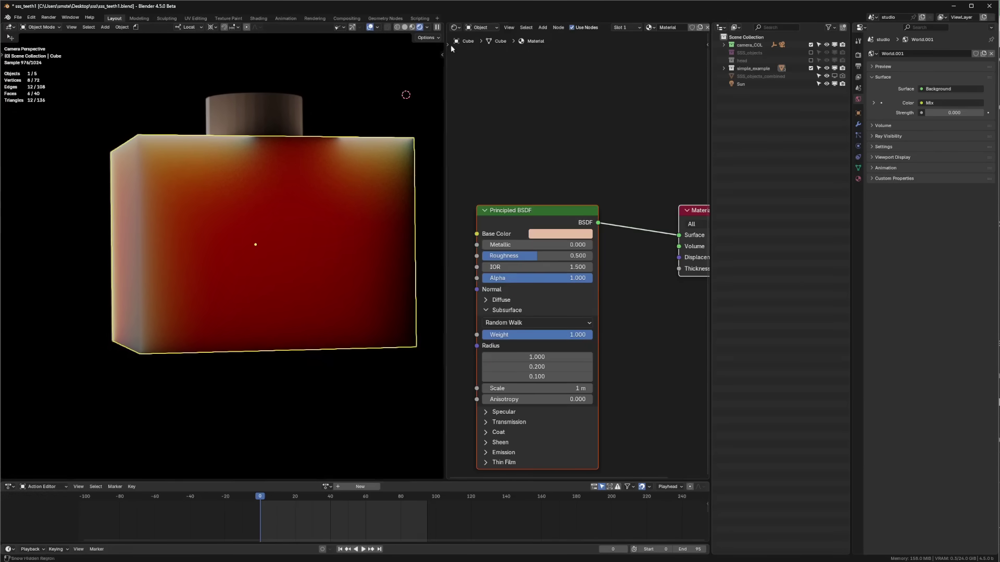
# - Turn the shader panel into a top-view 3D viewport and select the cylinder and box together
pyautogui.click(455, 27)
pyautogui.click(475, 47)
pyautogui.click(595, 174)
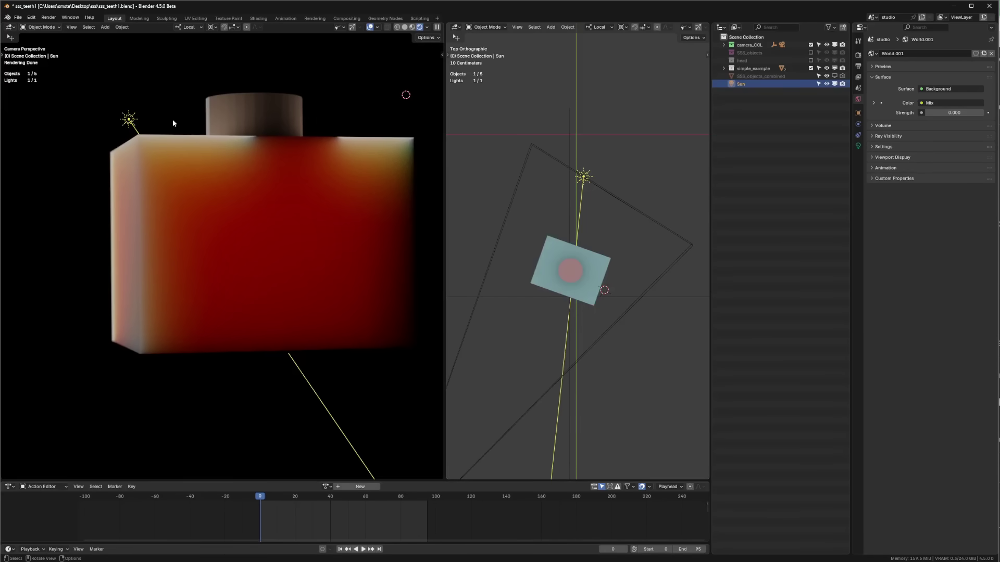
pyautogui.click(264, 118)
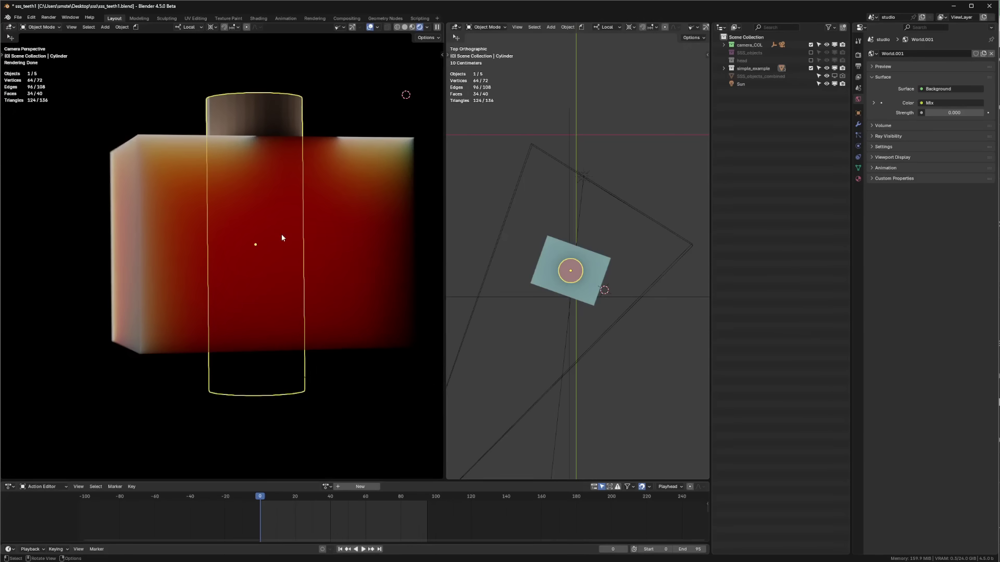
pyautogui.keyDown('shift'); pyautogui.click(351, 178); pyautogui.keyUp('shift')
# - Join the box and cylinder into one mesh with Ctrl+J, deselect, then exclude simple_example
pyautogui.keyDown('shift'); pyautogui.click(275, 124); pyautogui.keyUp('shift')
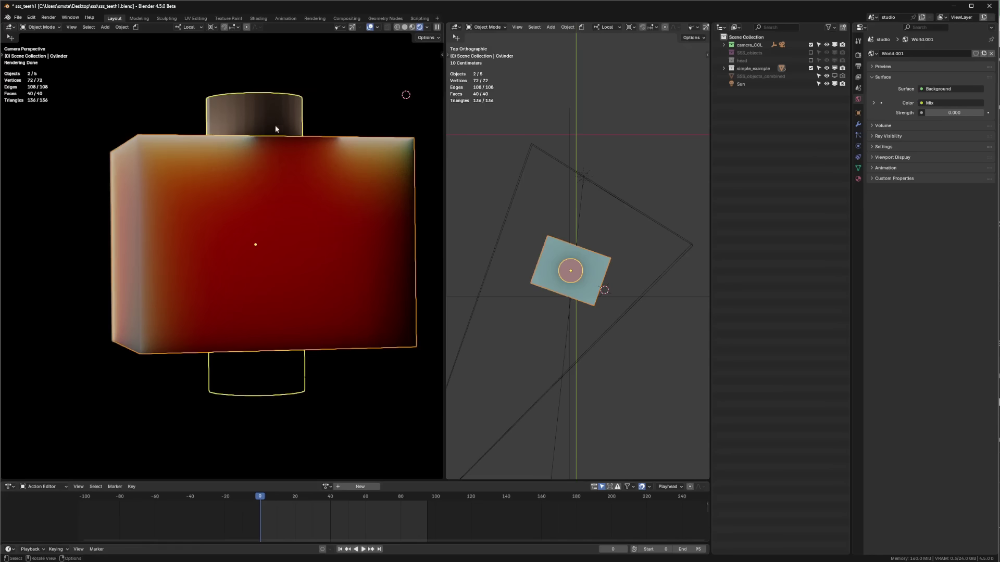
pyautogui.press('ctrl')
pyautogui.hotkey('ctrl', 'j')
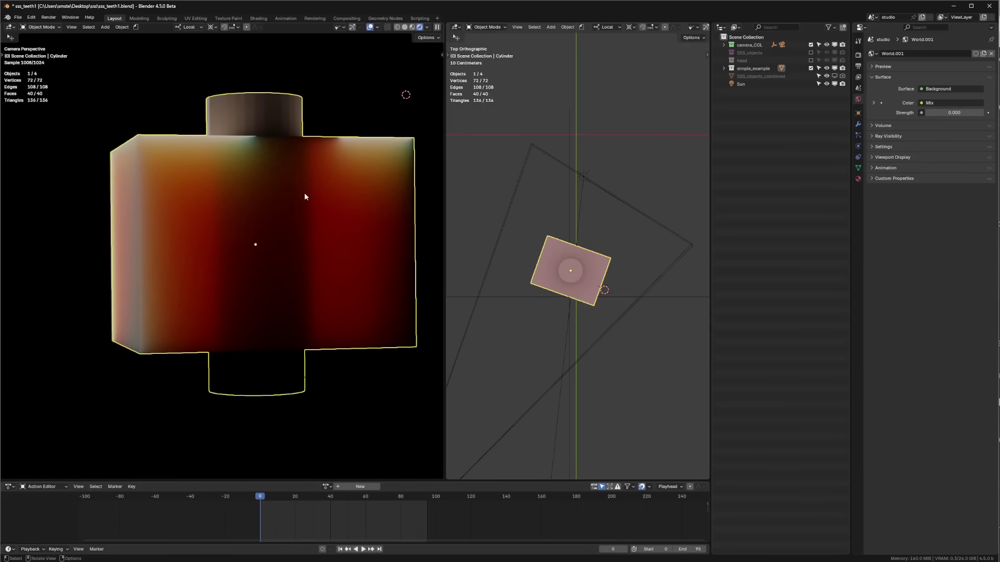
pyautogui.click(329, 122)
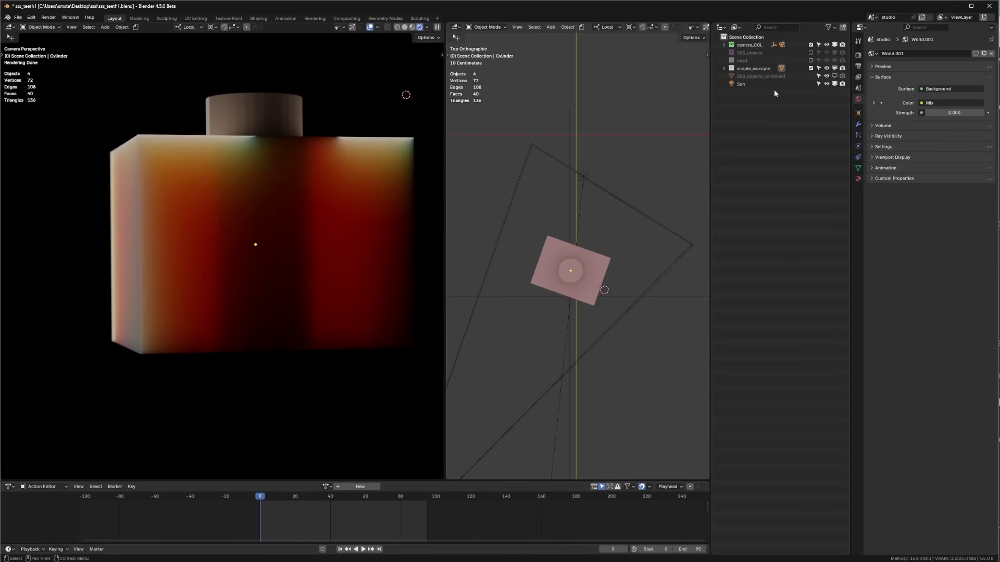
pyautogui.click(810, 68)
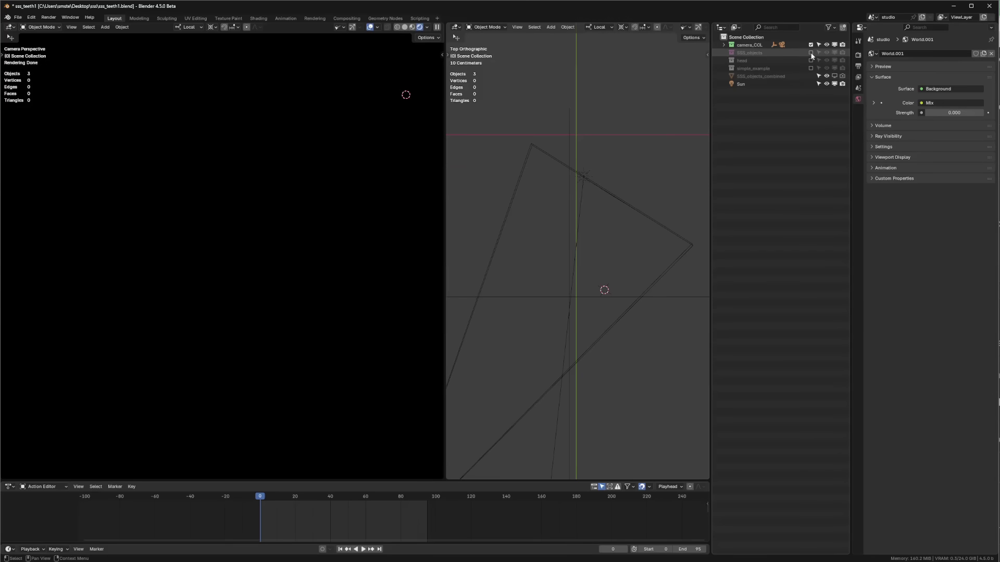
# - Include the SSS_objects collection and set the world strength back to 1
pyautogui.click(952, 111)
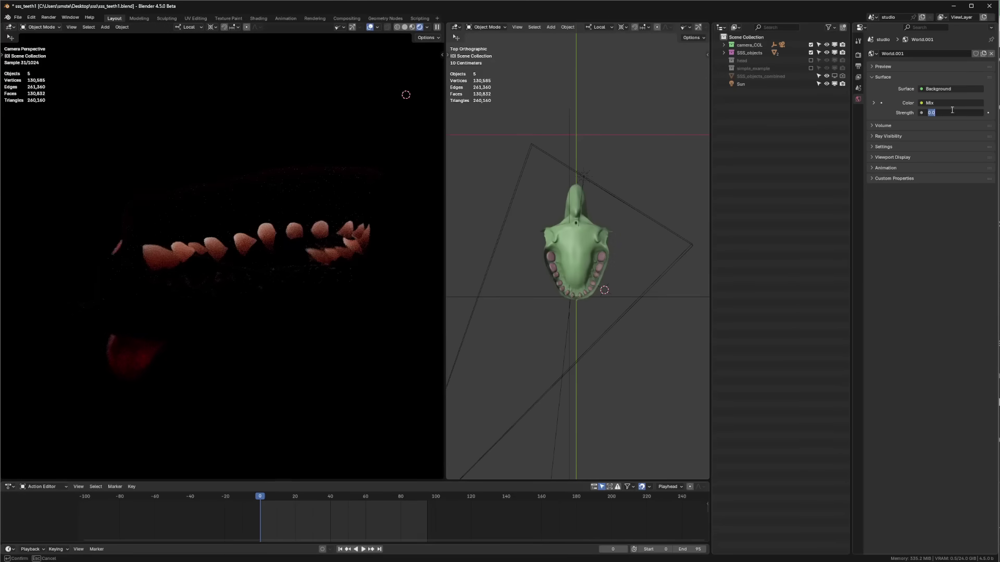
pyautogui.write('1')
pyautogui.press('Return')
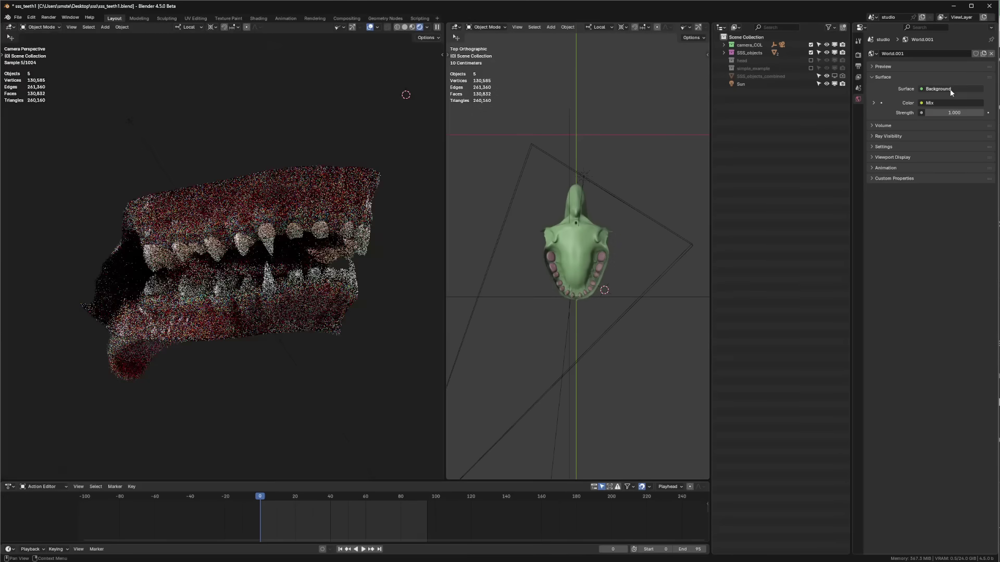
# - Alternate selecting the gums-and-tongue and teeth meshes, then the Sun, ending on the teeth
pyautogui.click(324, 188)
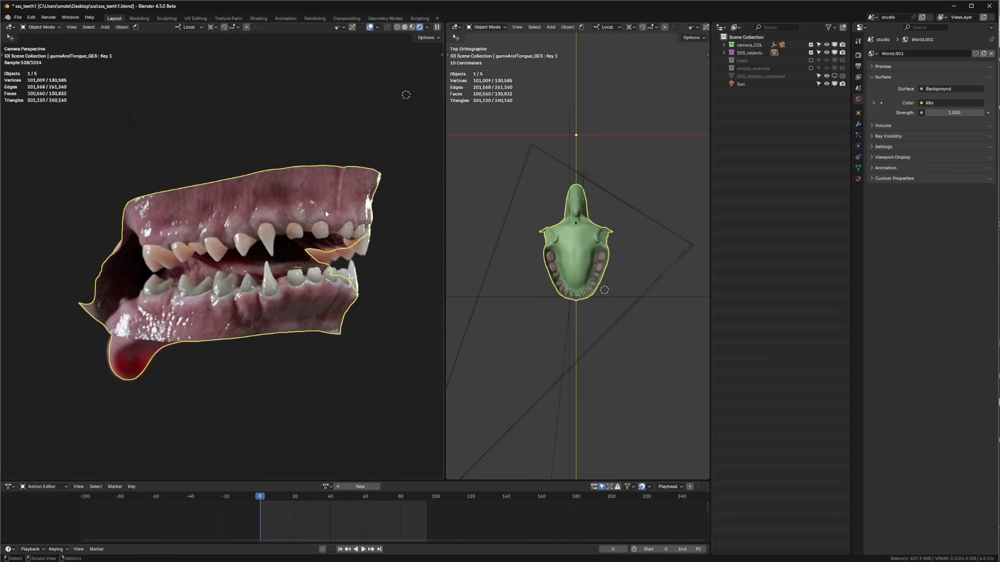
pyautogui.click(325, 235)
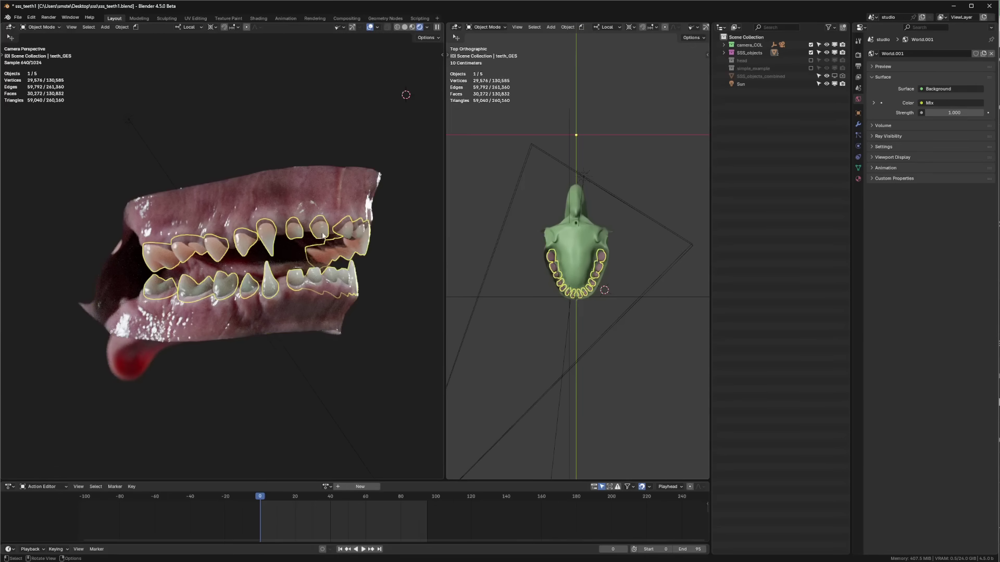
pyautogui.click(325, 195)
pyautogui.click(327, 233)
pyautogui.click(329, 190)
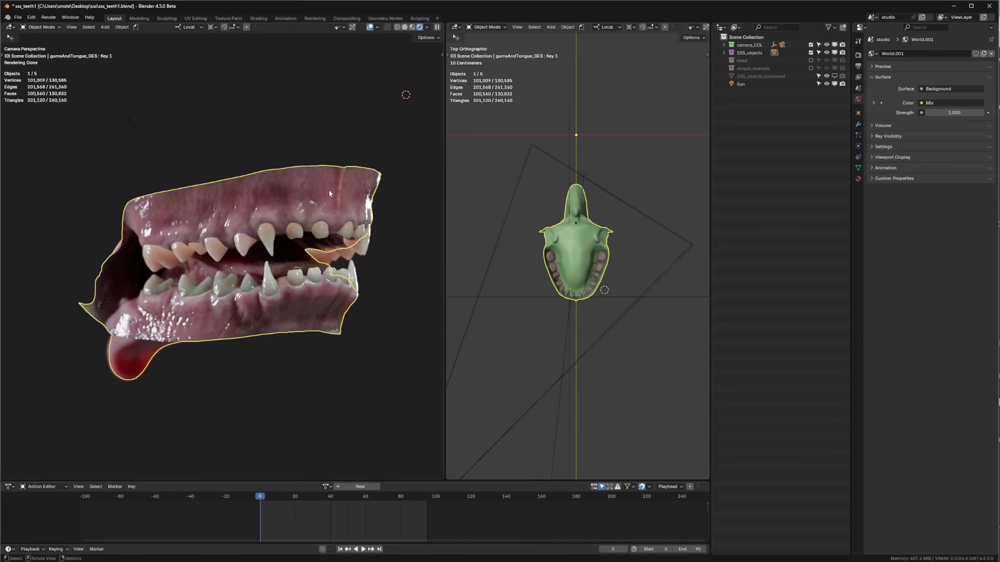
pyautogui.click(326, 233)
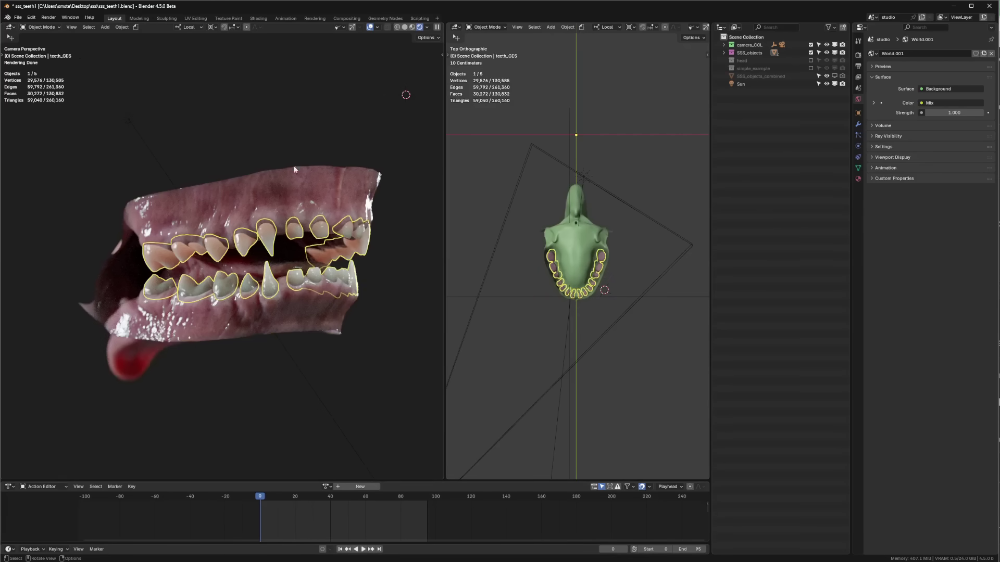
pyautogui.click(286, 366)
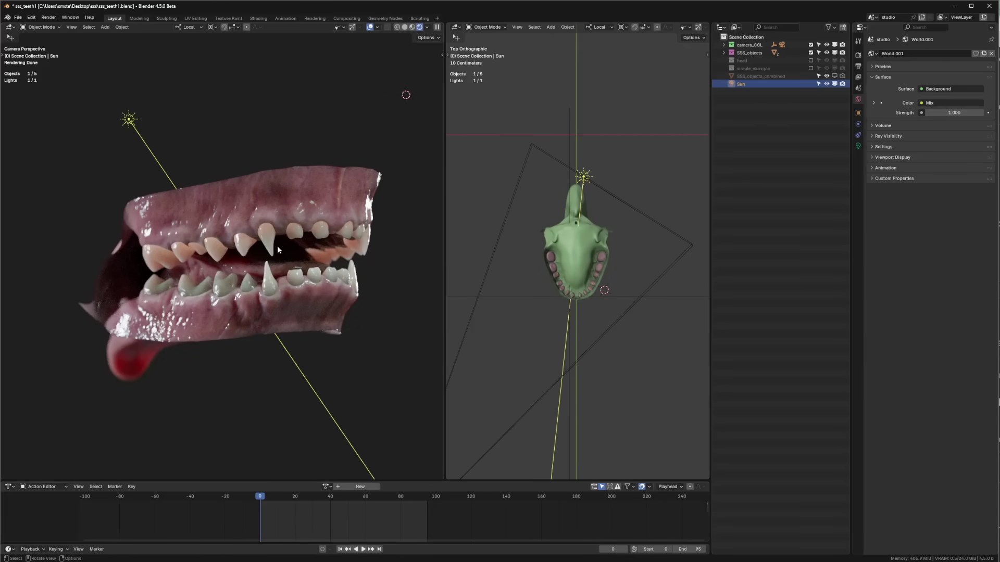
pyautogui.click(269, 250)
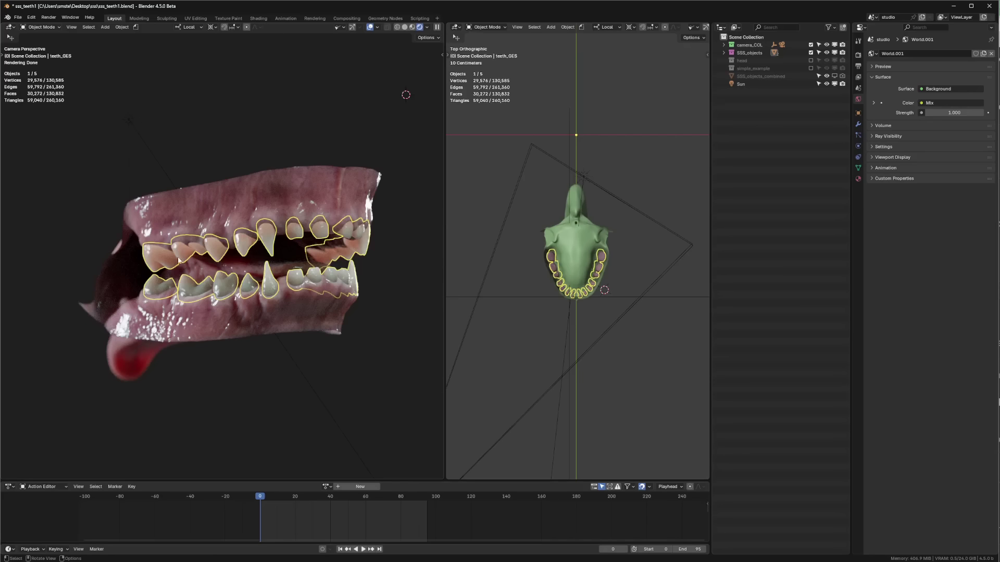
# - Set the world strength to 0 and deselect all objects
pyautogui.click(972, 111)
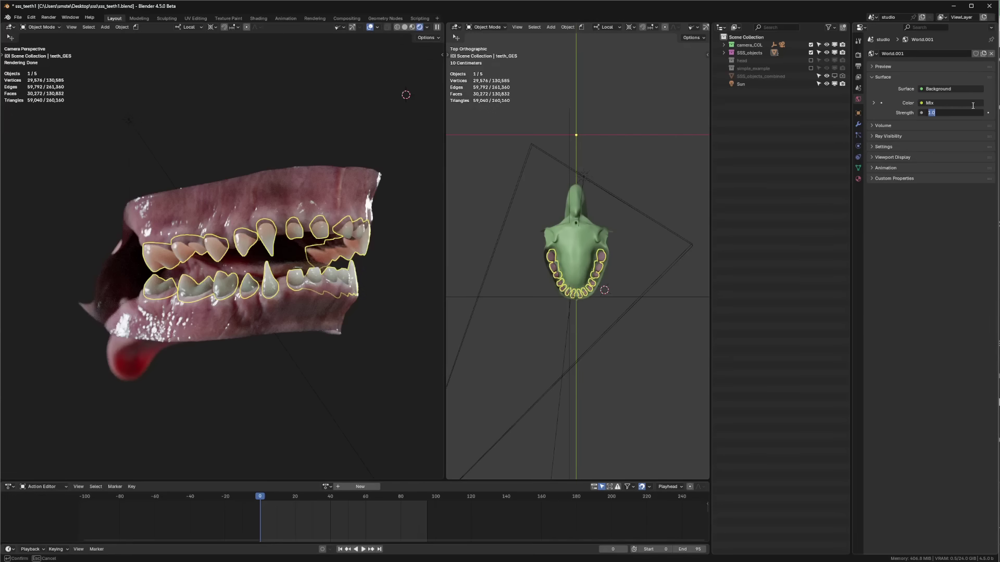
pyautogui.write('0')
pyautogui.press('Return')
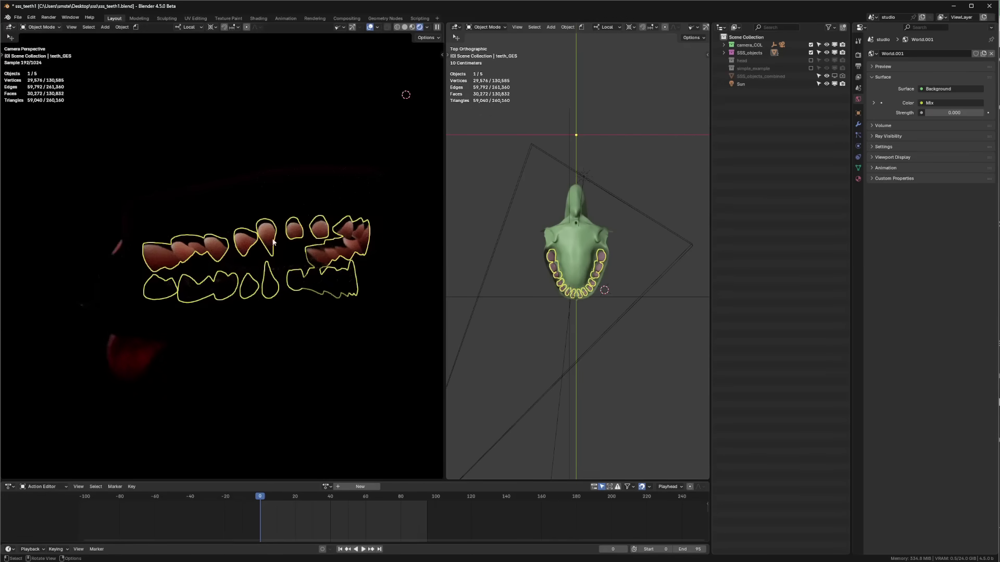
pyautogui.click(289, 162)
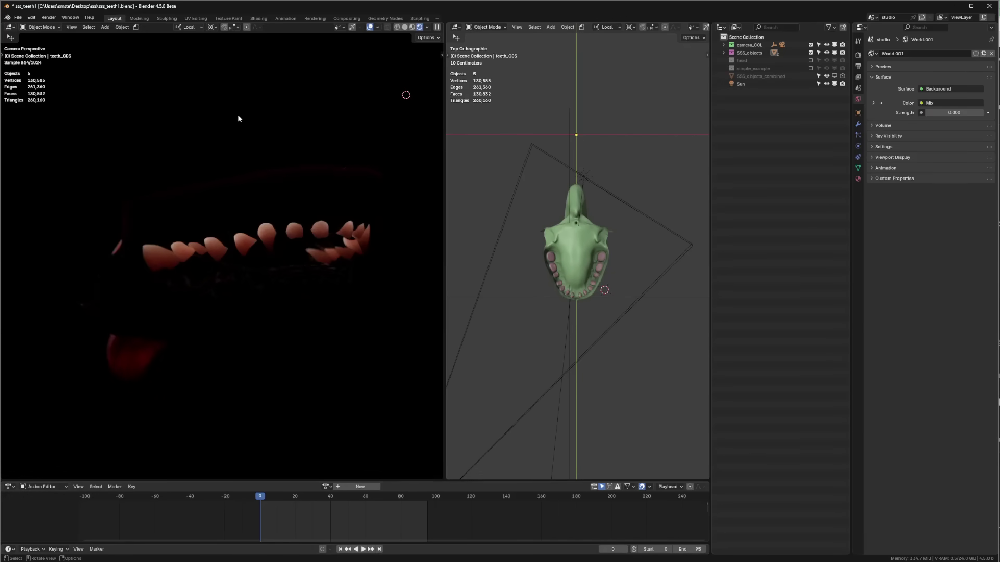
# - Select the teeth and add the gumsAndTongue_GES mesh to the selection
pyautogui.scroll(5, 555, 237)
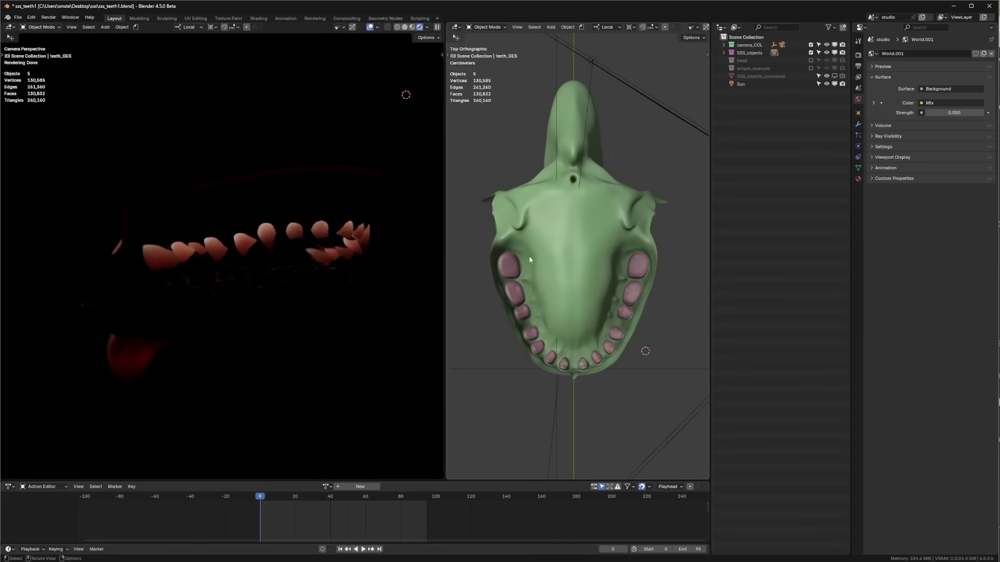
pyautogui.click(511, 261)
pyautogui.moveTo(514, 269); pyautogui.dragTo(536, 207, button='middle')
pyautogui.moveTo(522, 251); pyautogui.dragTo(599, 246, button='middle')
pyautogui.click(532, 252)
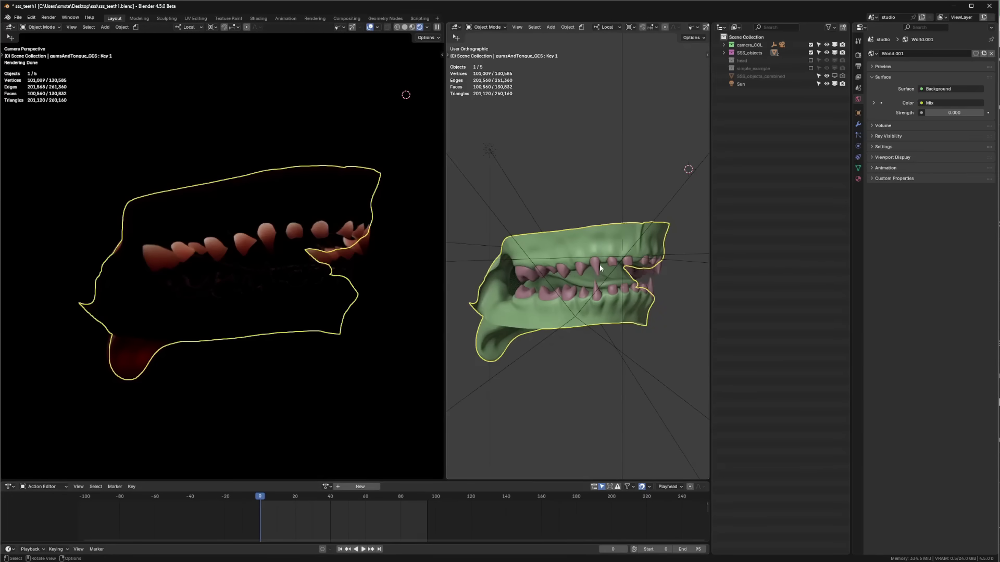
pyautogui.click(598, 267)
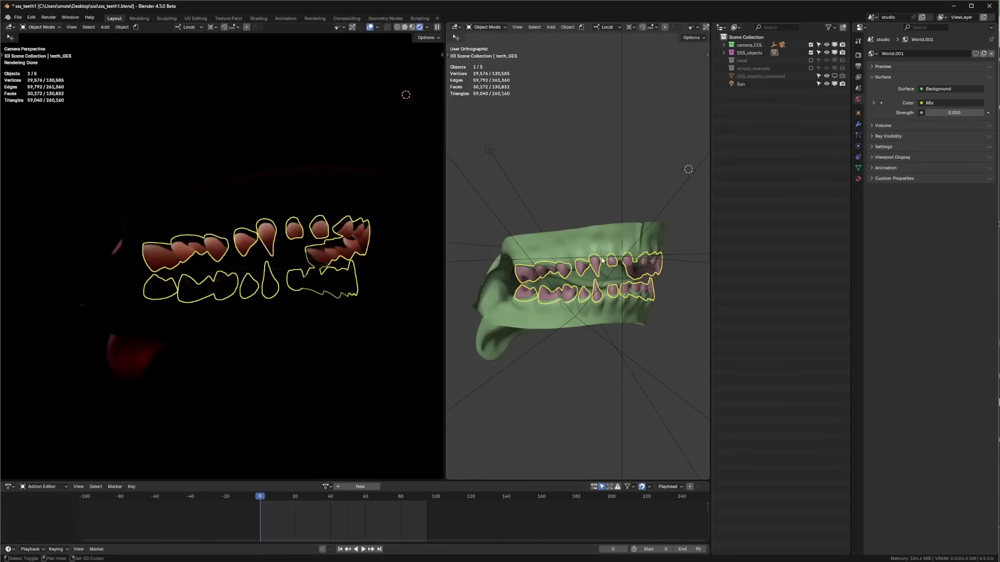
pyautogui.keyDown('shift'); pyautogui.click(602, 246); pyautogui.keyUp('shift')
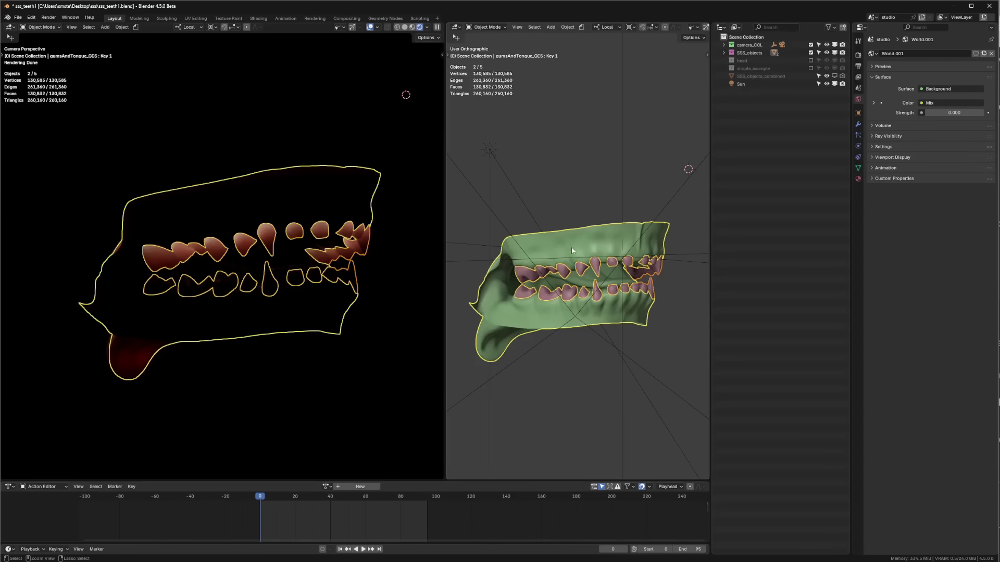
# - Orbit above the gums, then deselect and reselect the gums mesh
pyautogui.moveTo(572, 237); pyautogui.dragTo(572, 206, button='middle')
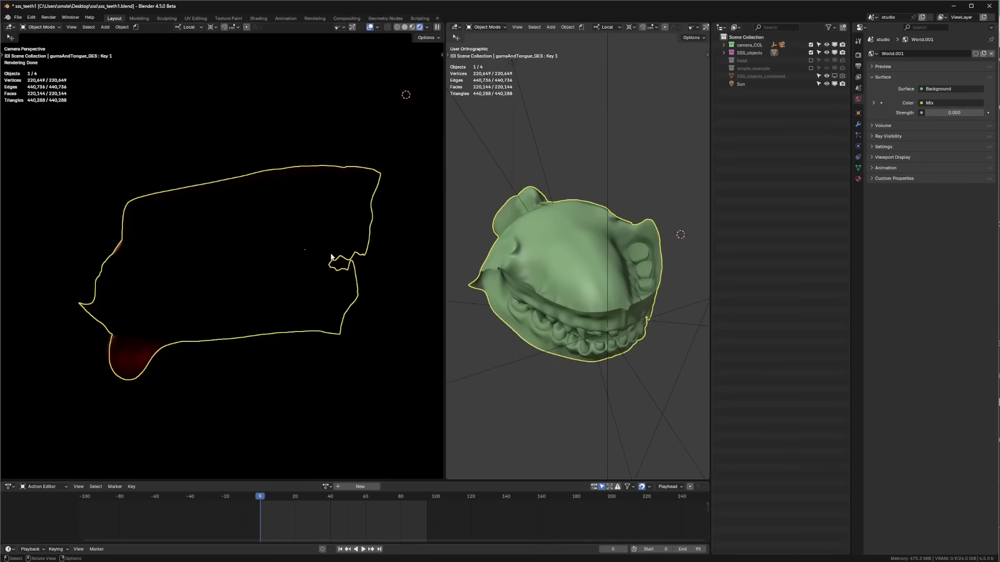
pyautogui.click(374, 137)
pyautogui.click(576, 251)
# - Set the world strength back to 1
pyautogui.click(954, 113)
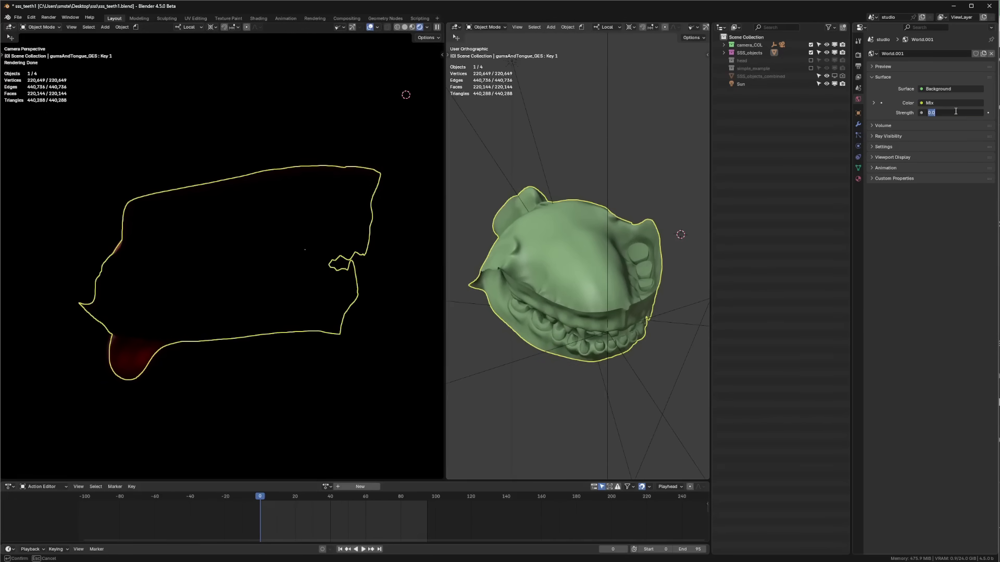
pyautogui.write('1')
pyautogui.press('Return')
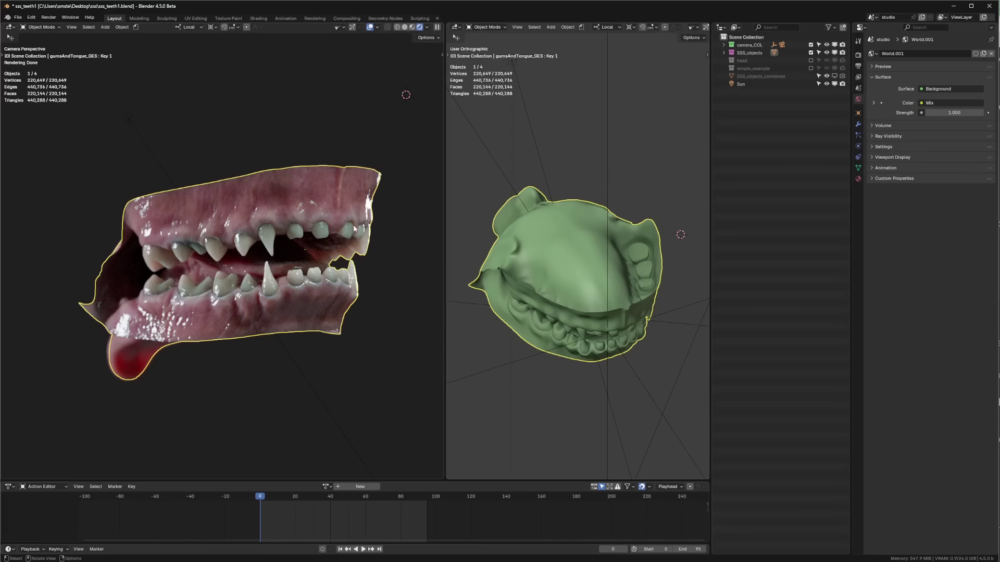
# - Revert to the state before the Join through Edit > Undo History
pyautogui.moveTo(473, 256); pyautogui.dragTo(607, 263, button='middle')
pyautogui.scroll(4, 607, 263)
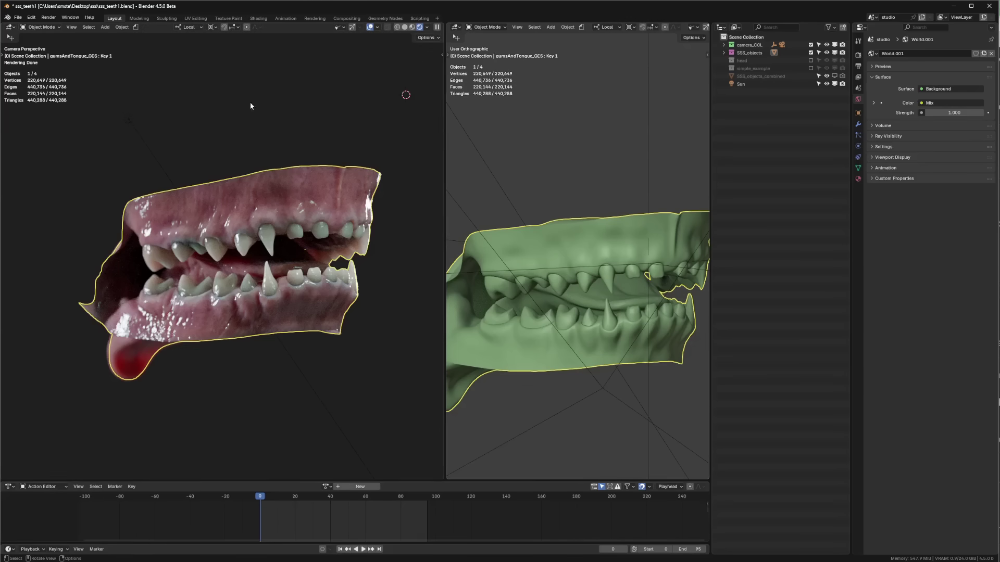
pyautogui.click(32, 17)
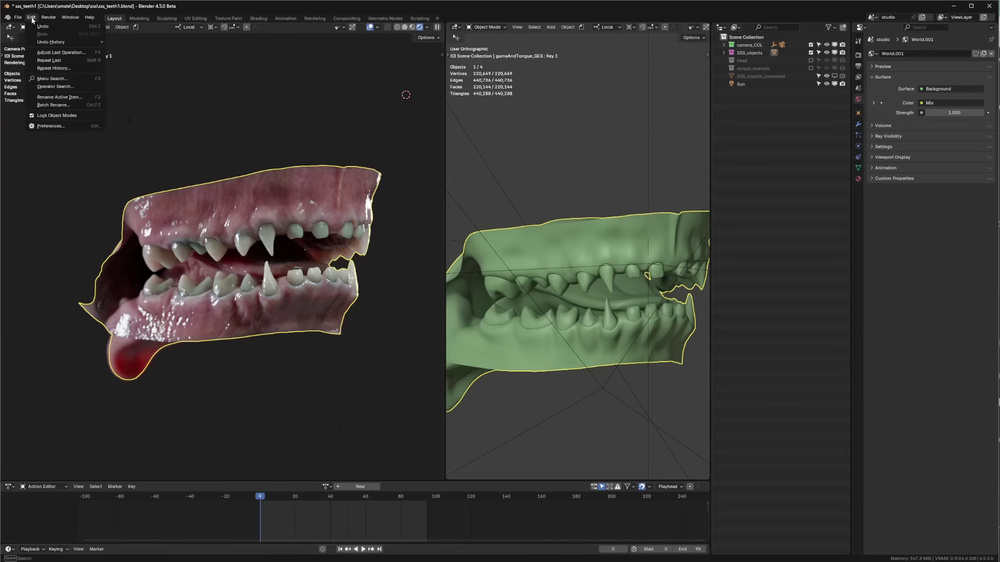
pyautogui.moveTo(111, 40)
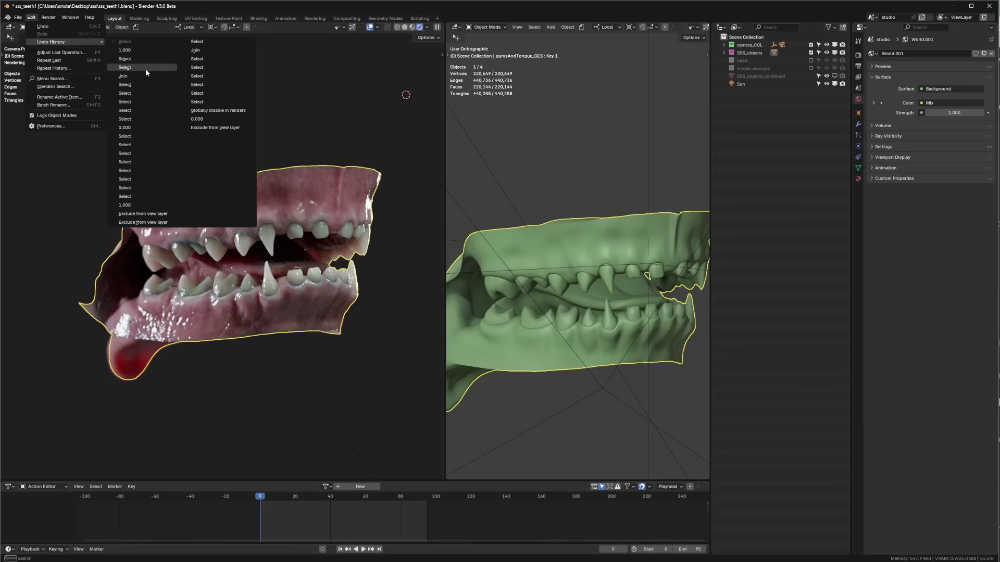
pyautogui.press('Return')
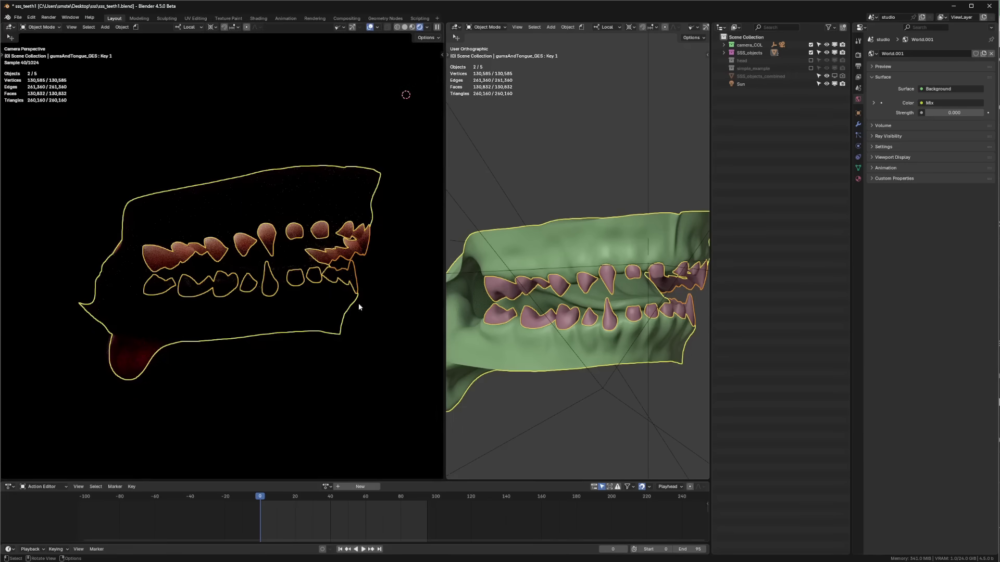
# - Set the world strength to 1 again and select the teeth_GES object
pyautogui.click(952, 112)
pyautogui.write('1')
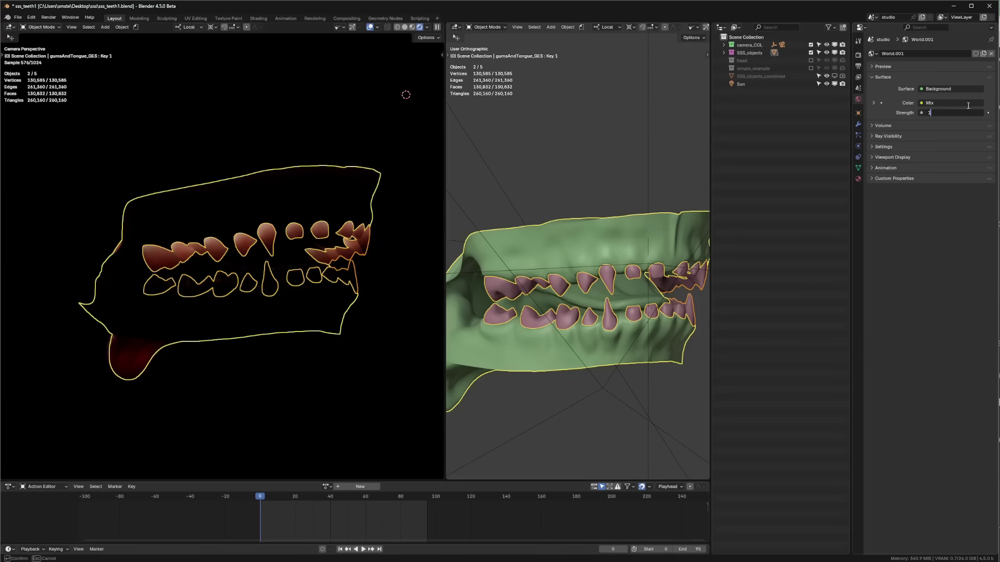
pyautogui.press('Return')
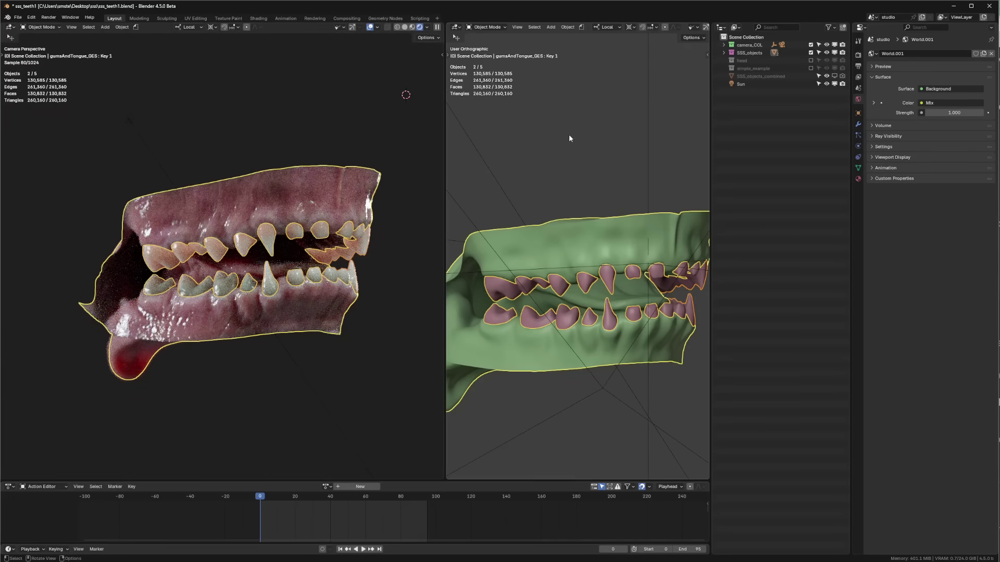
pyautogui.click(576, 151)
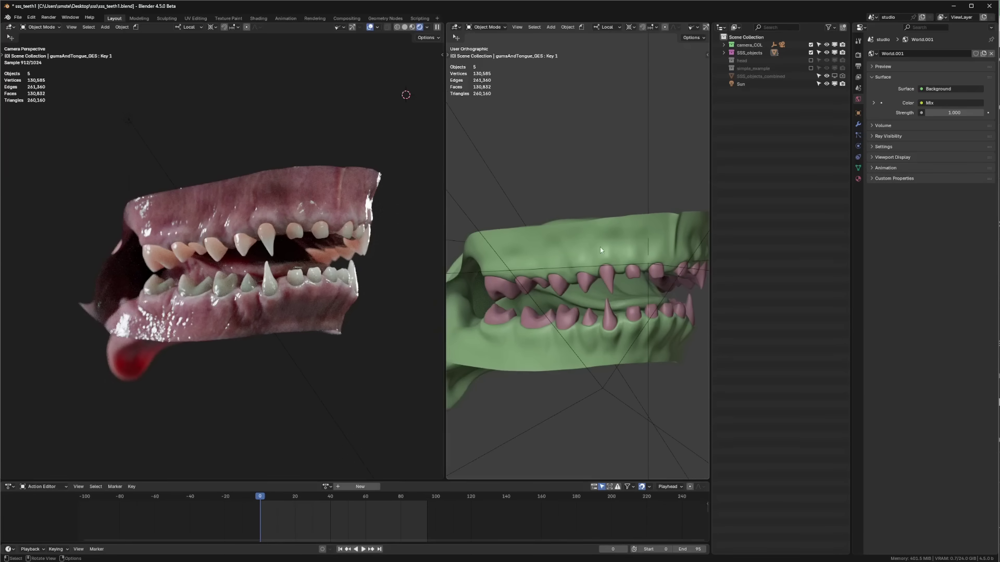
pyautogui.click(608, 281)
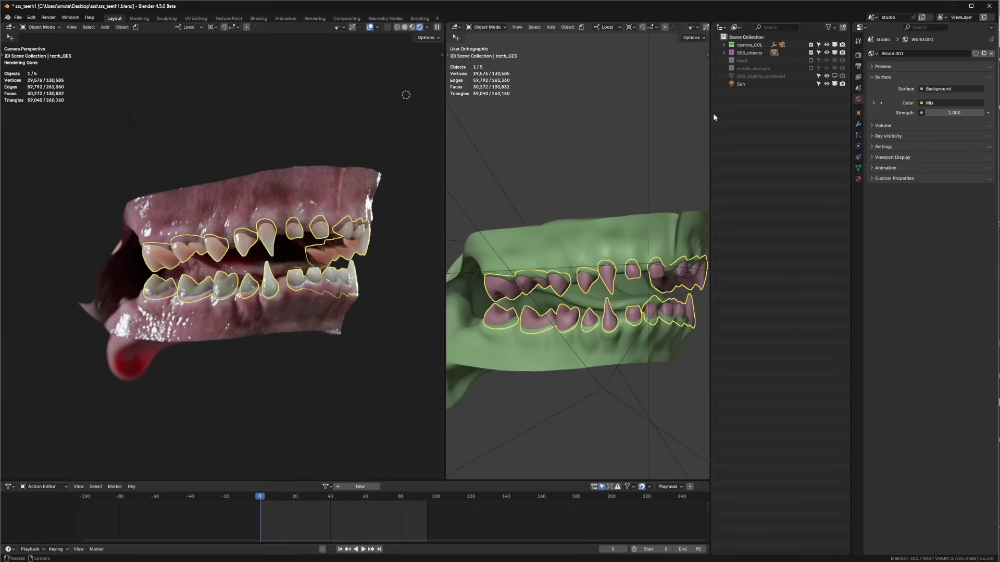
# - Clear SSS_objects from SSS_objects_combined's geometry-nodes Collection input and exclude SSS_objects from the view layer
pyautogui.click(746, 77)
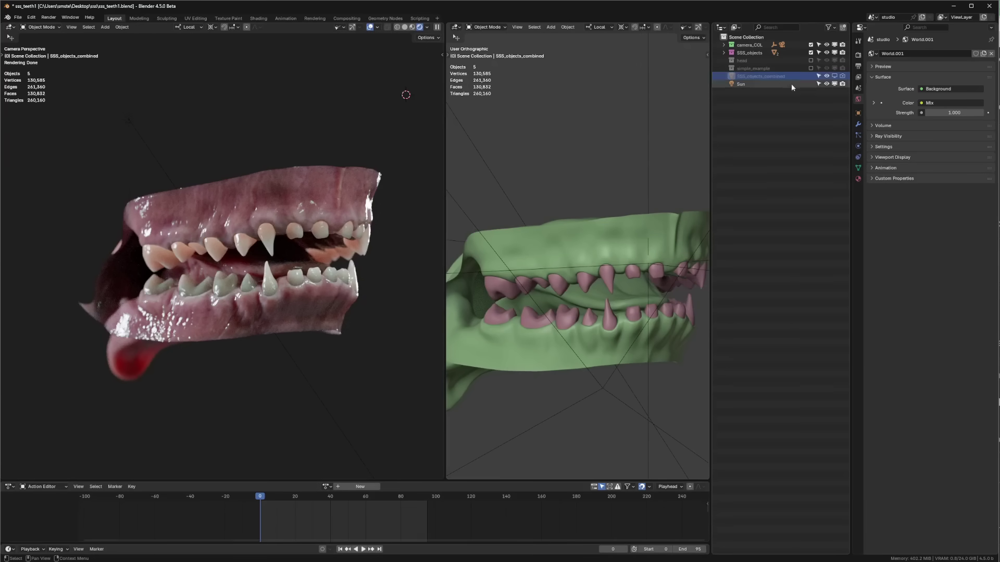
pyautogui.click(858, 124)
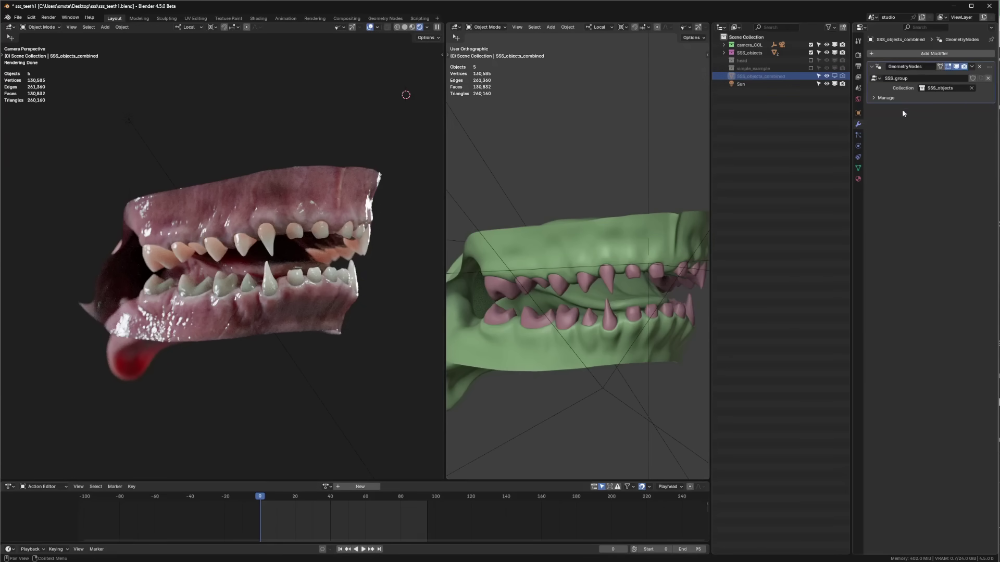
pyautogui.click(834, 76)
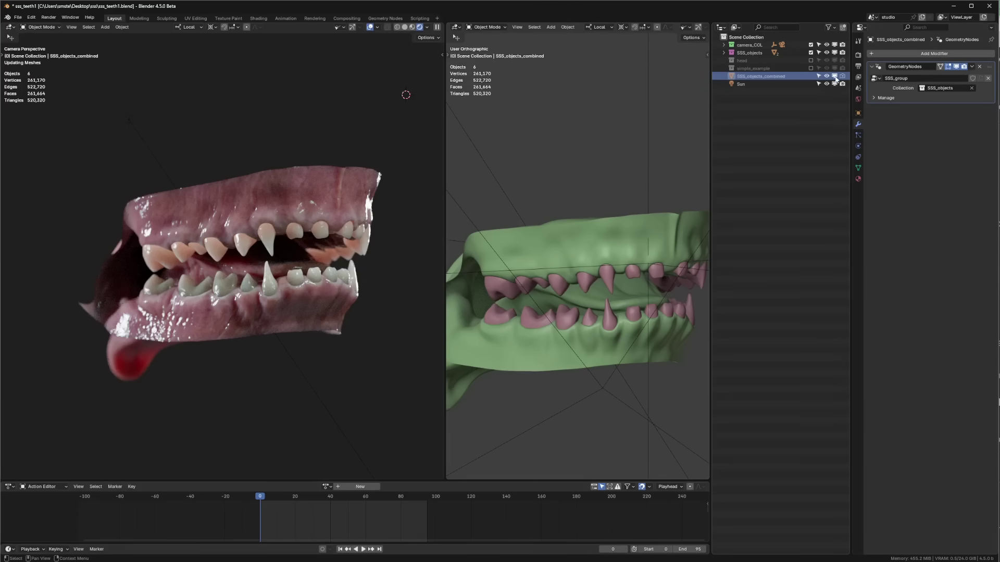
pyautogui.click(971, 88)
pyautogui.click(810, 53)
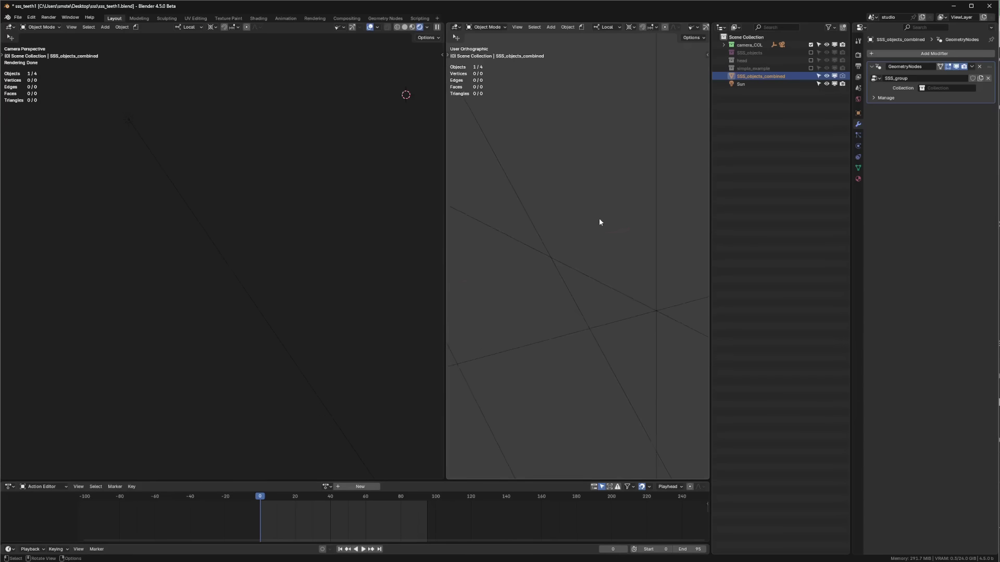
# - Disable the modifier to reveal the base plane and split the orthographic view into two stacked views
pyautogui.keyDown('shift'); pyautogui.moveTo(599, 221); pyautogui.dragTo(614, 202, button='middle'); pyautogui.keyUp('shift')
pyautogui.click(957, 67)
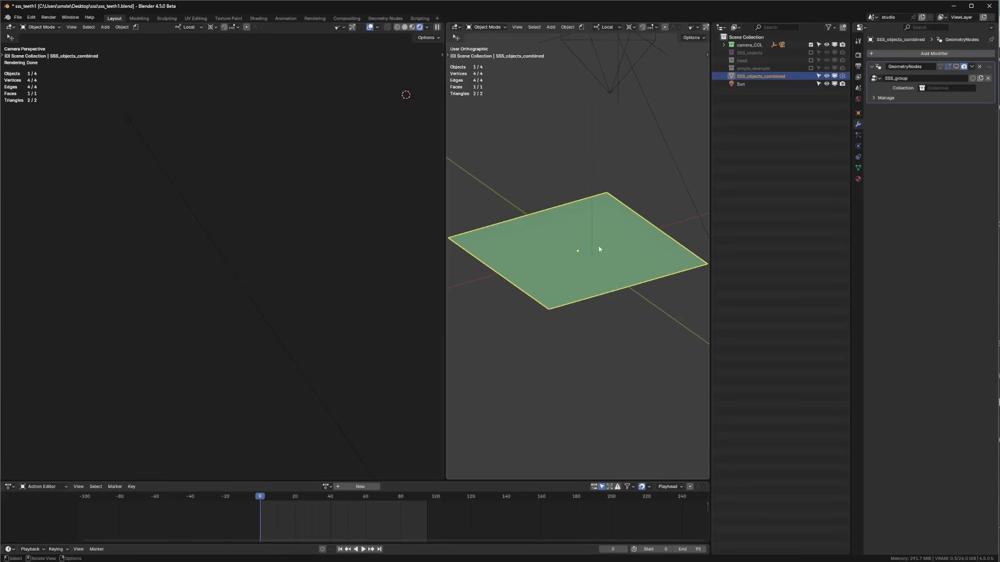
pyautogui.moveTo(599, 249); pyautogui.dragTo(618, 238, button='middle')
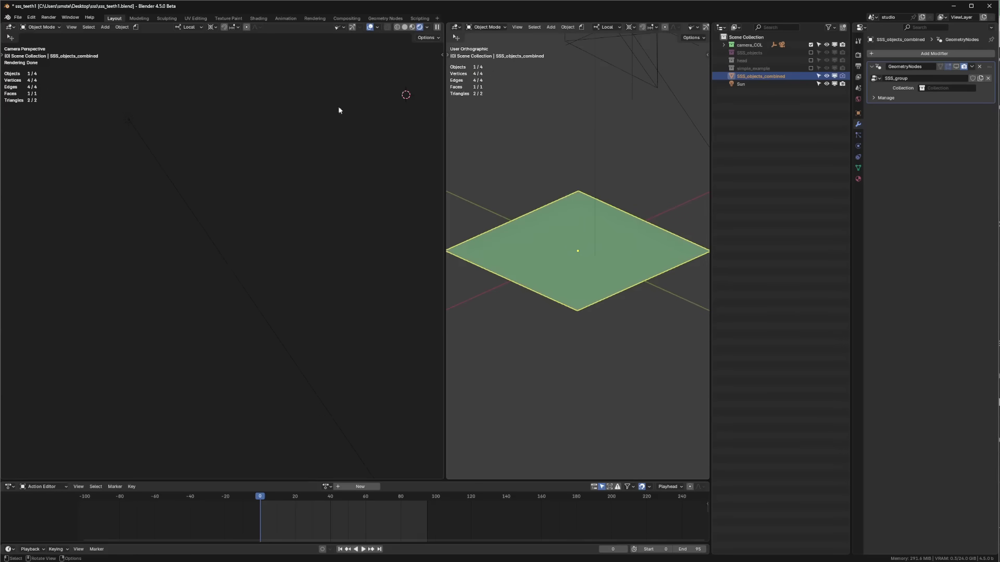
pyautogui.moveTo(448, 23); pyautogui.dragTo(452, 229)
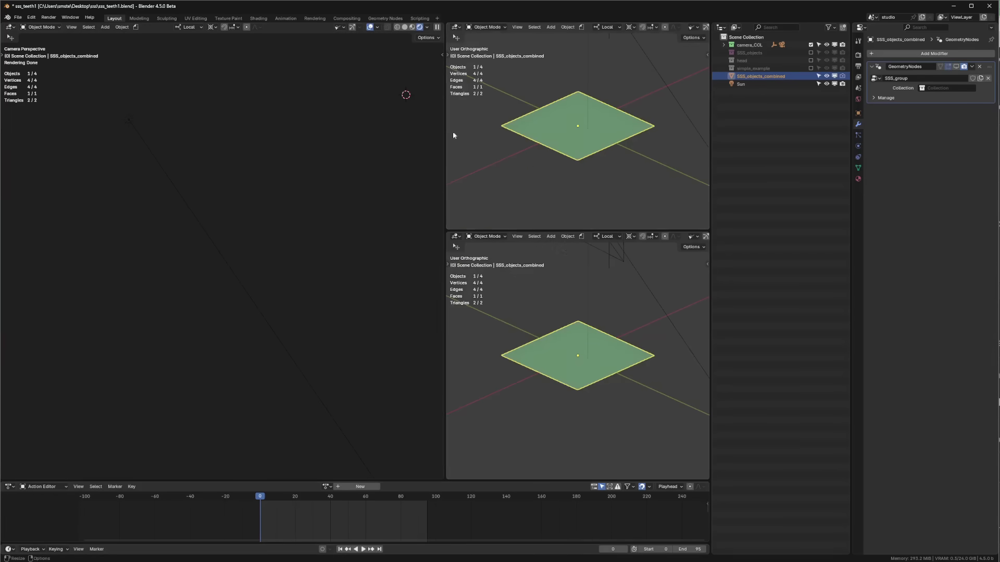
# - Turn the upper area into a Geometry Node editor and neatly arrange the Realize Instances, Group Output and Group Input nodes
pyautogui.click(456, 28)
pyautogui.click(484, 76)
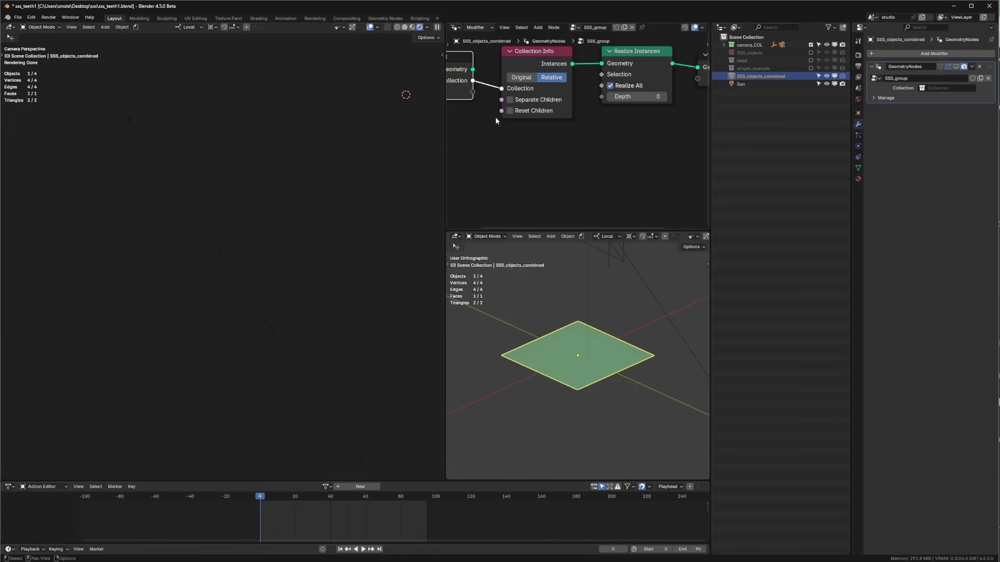
pyautogui.scroll(-3, 550, 168)
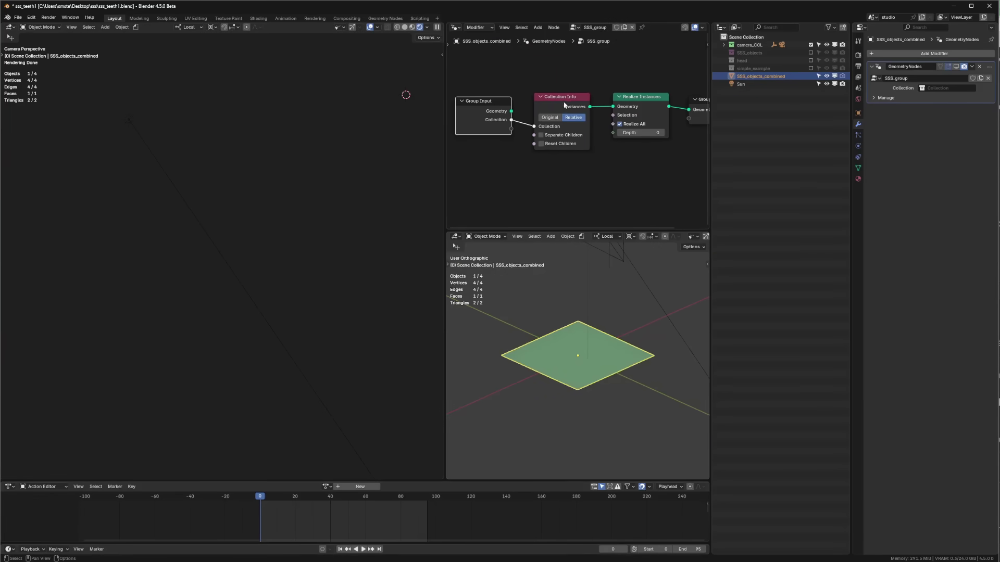
pyautogui.keyDown('ctrl'); pyautogui.scroll(-2, 578, 104); pyautogui.keyUp('ctrl')
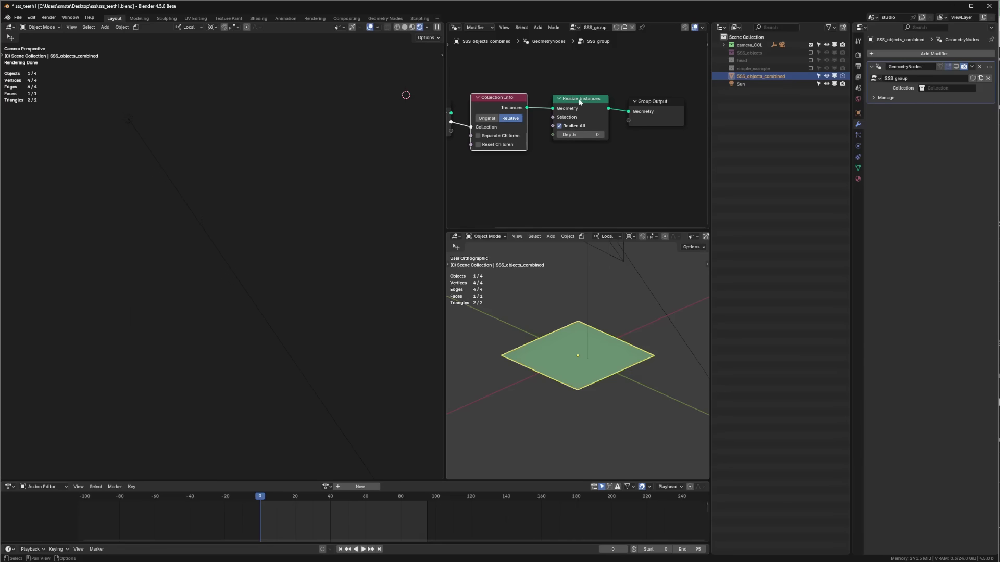
pyautogui.moveTo(579, 101); pyautogui.dragTo(572, 102)
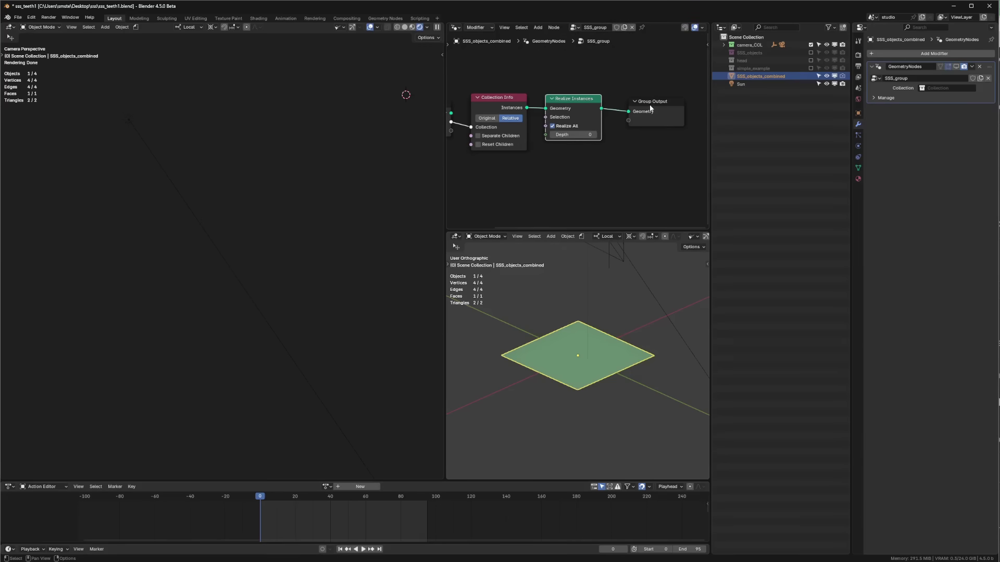
pyautogui.moveTo(650, 106); pyautogui.dragTo(647, 103)
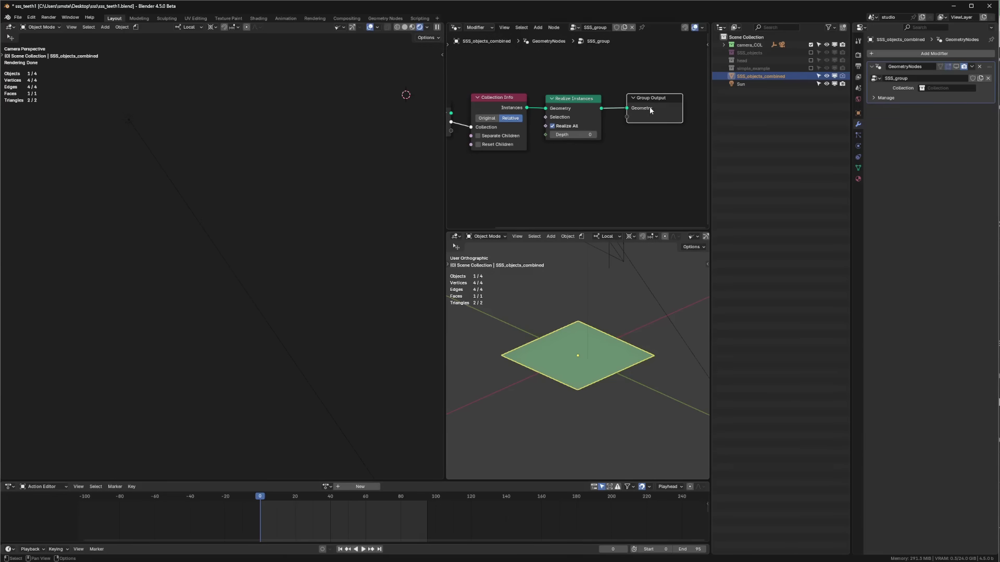
pyautogui.moveTo(593, 107); pyautogui.dragTo(614, 114, button='middle')
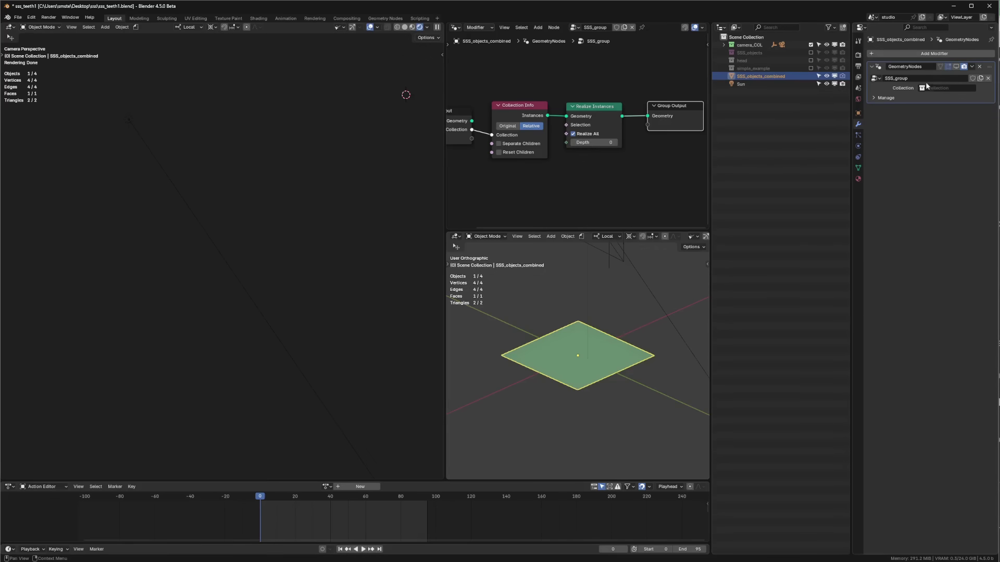
# - Hide the modifier in the viewport, and temporarily re-include SSS_objects to inspect teeth_GES's modifiers before excluding it
pyautogui.click(956, 67)
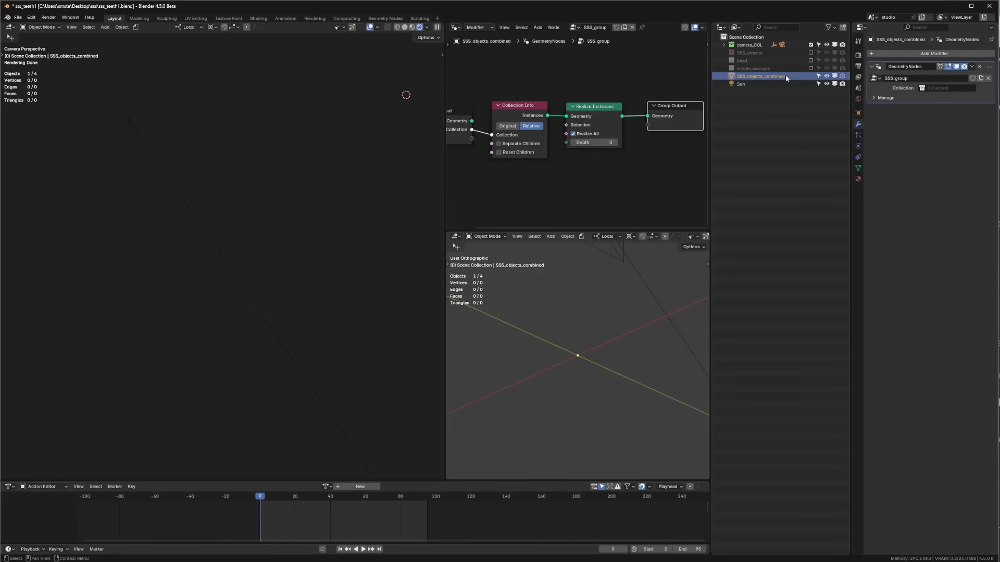
pyautogui.click(749, 53)
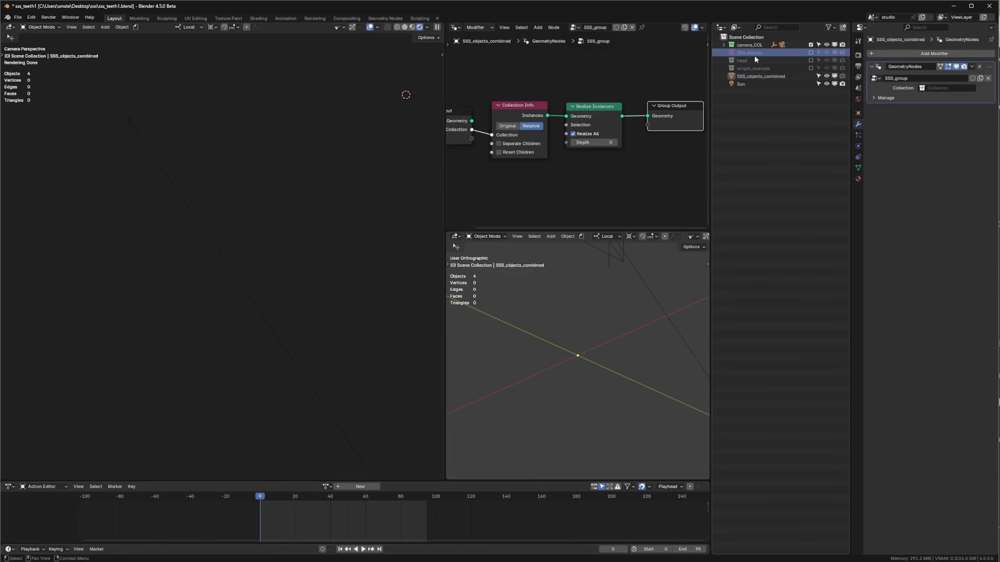
pyautogui.click(810, 53)
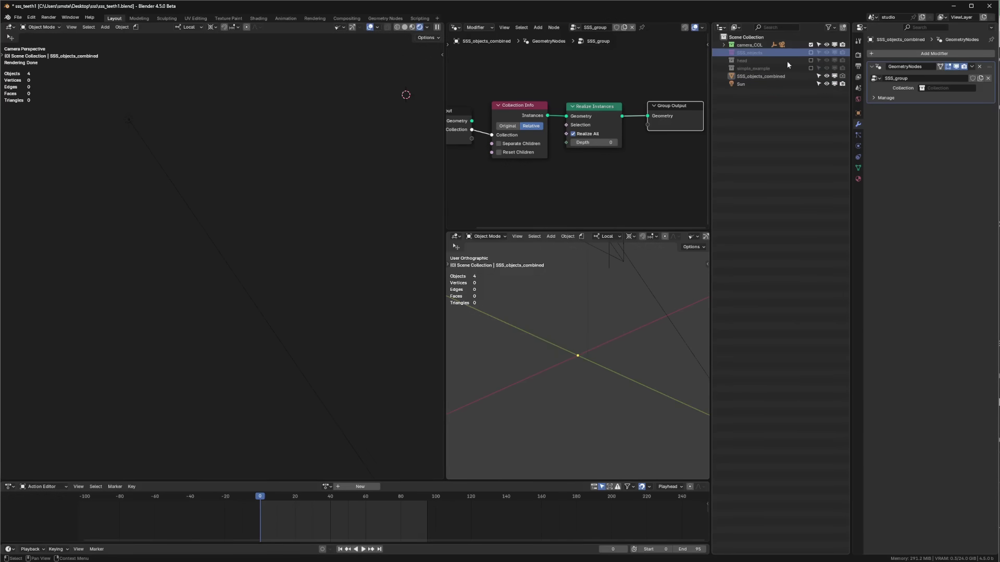
pyautogui.click(723, 53)
pyautogui.click(757, 68)
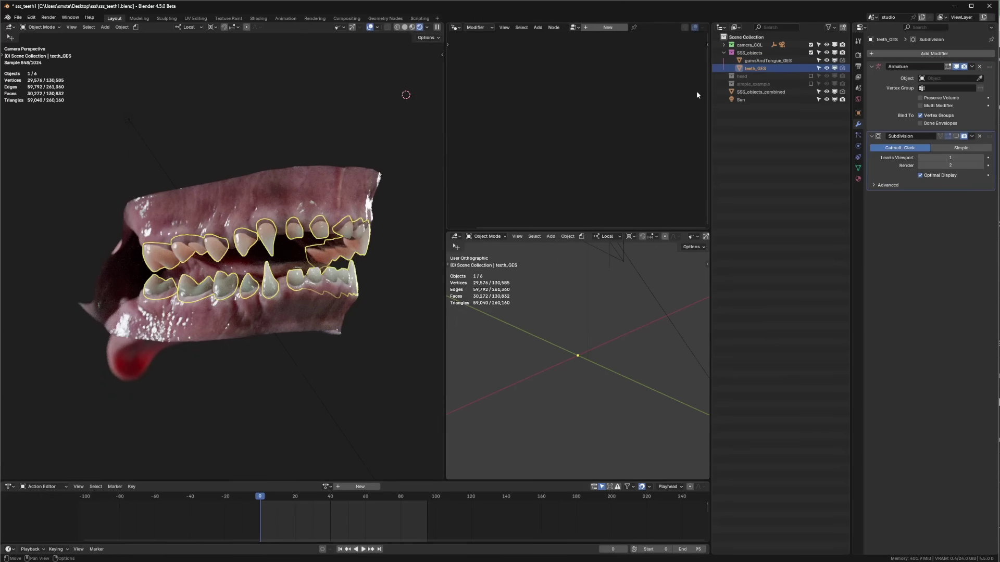
pyautogui.click(810, 52)
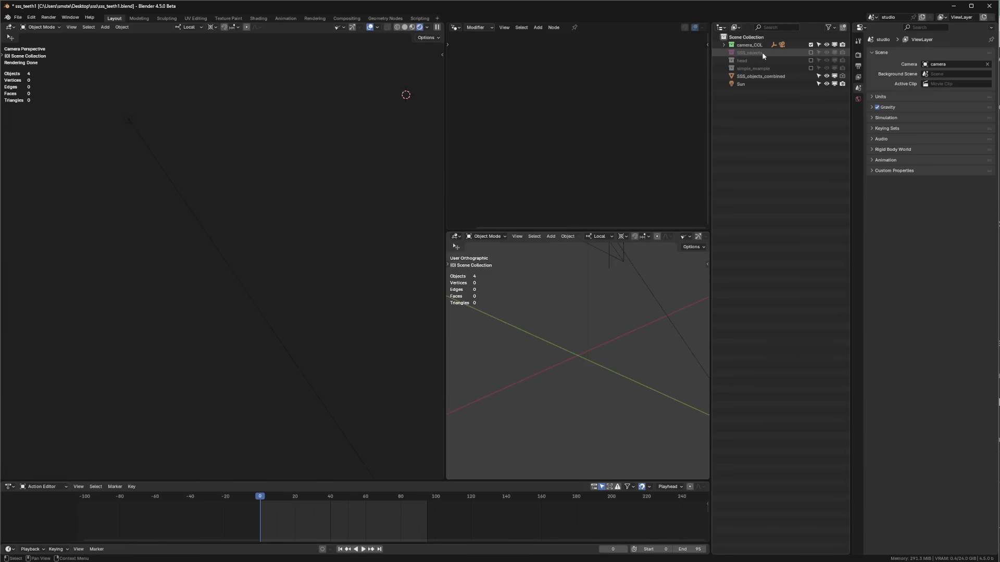
# - Set SSS_objects as the Collection input of SSS_objects_combined's geometry-nodes modifier
pyautogui.click(761, 76)
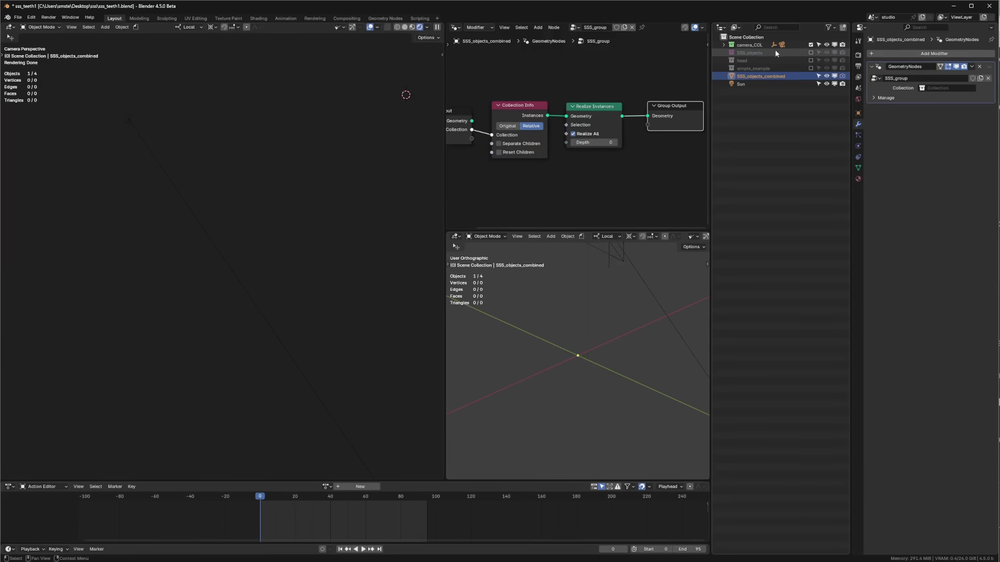
pyautogui.moveTo(748, 52); pyautogui.dragTo(937, 89)
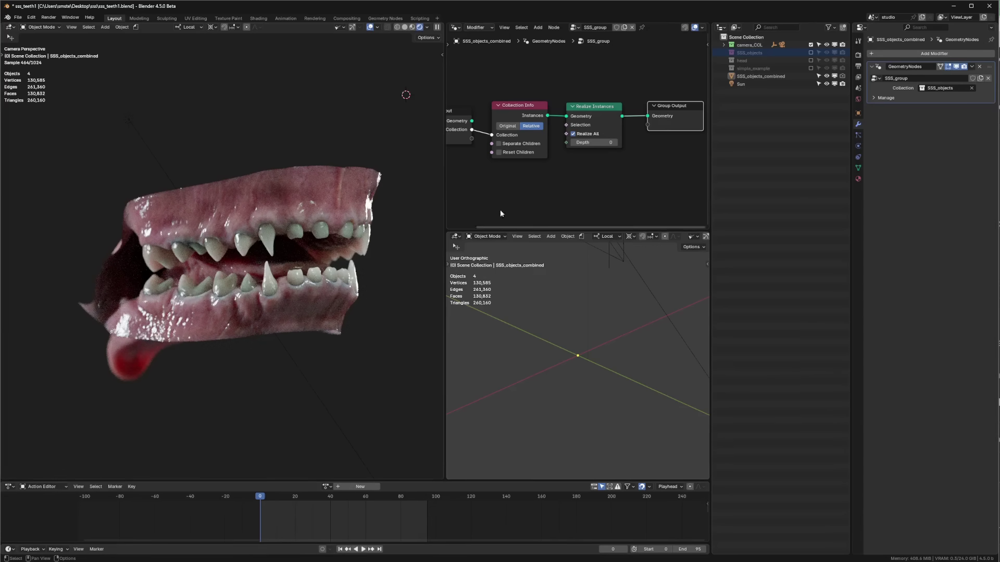
pyautogui.moveTo(590, 229); pyautogui.dragTo(593, 217)
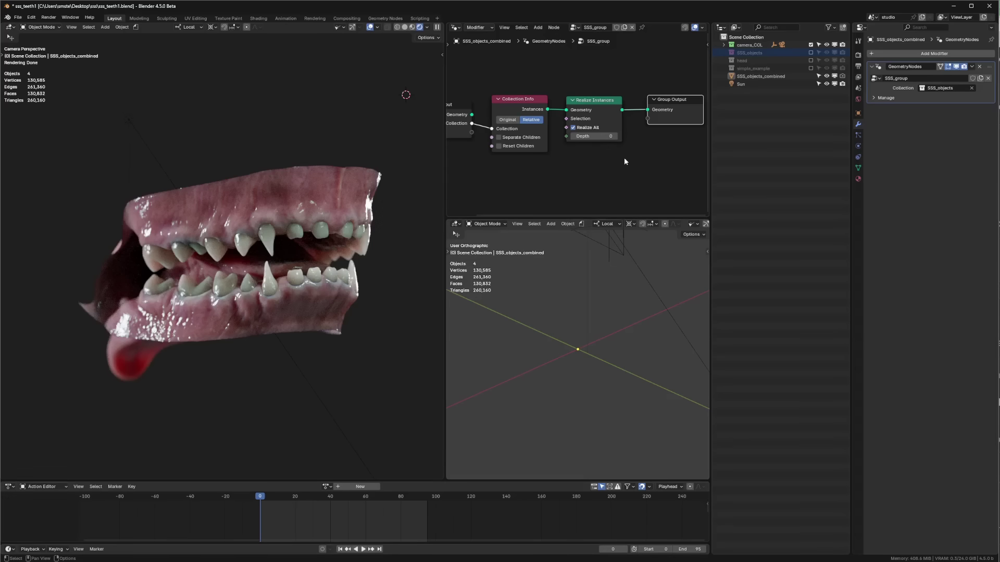
# - Compare renders with Realize Instances muted and unmuted, with viewport overlays hidden
pyautogui.click(271, 237)
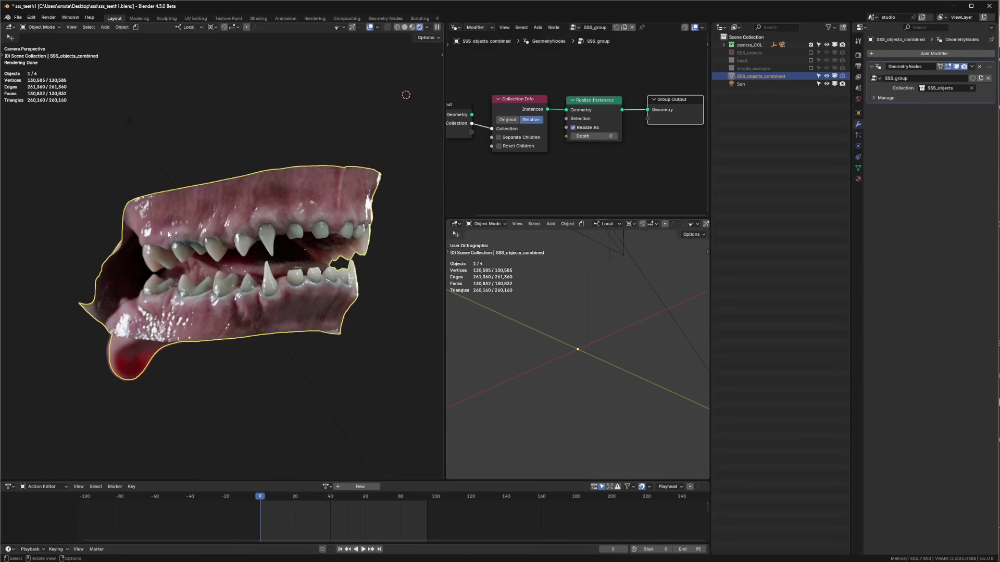
pyautogui.click(598, 103)
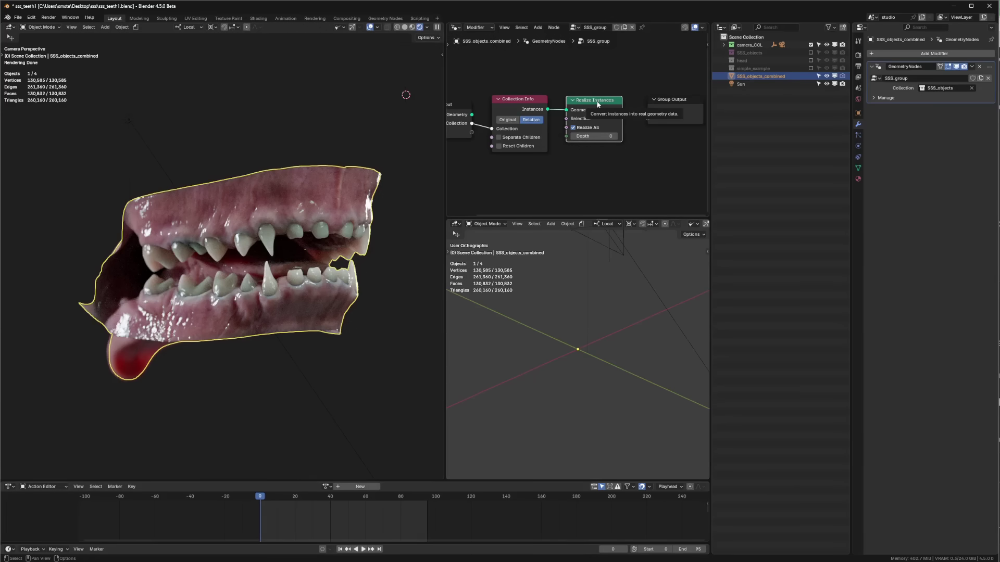
pyautogui.press('m')
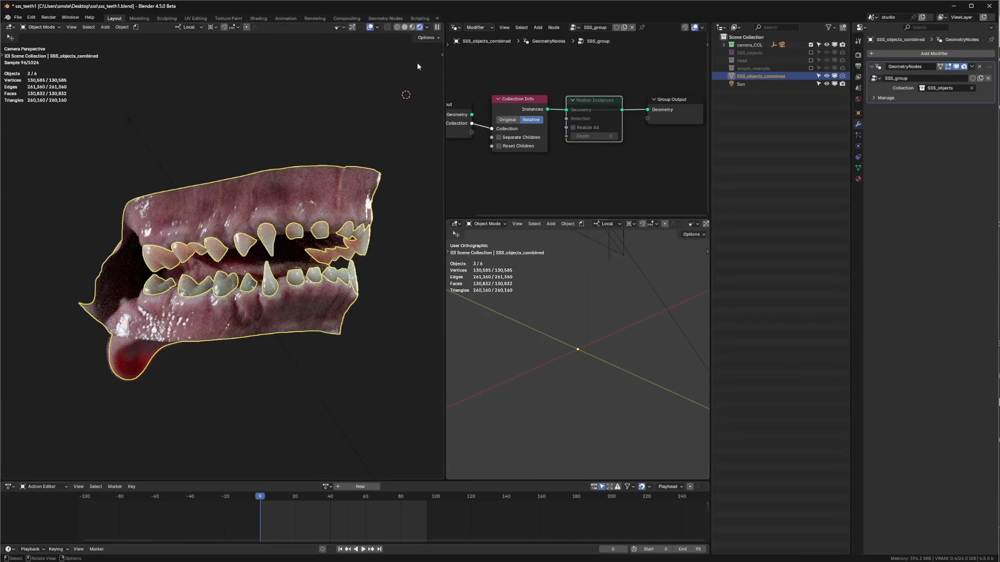
pyautogui.click(370, 28)
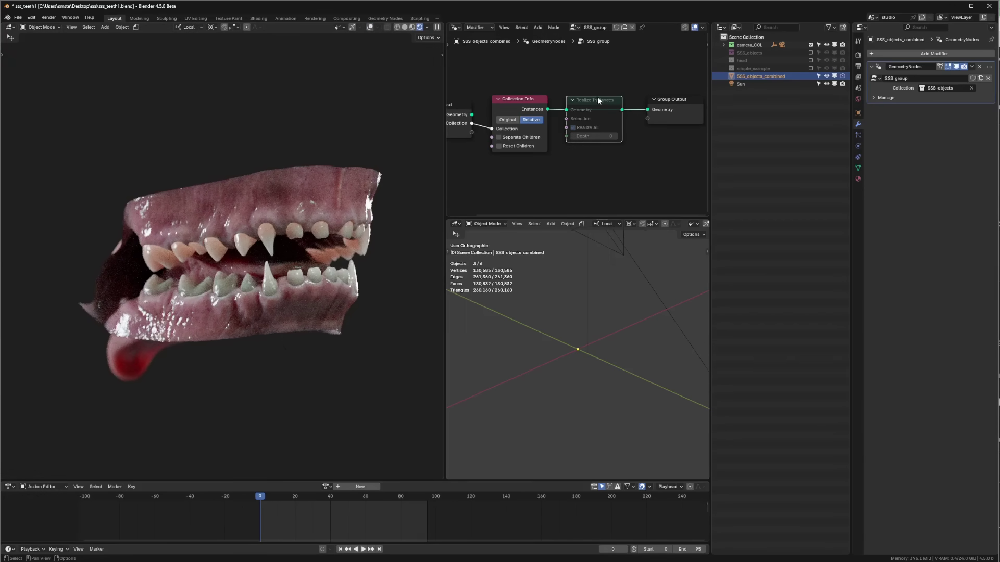
pyautogui.press('m')
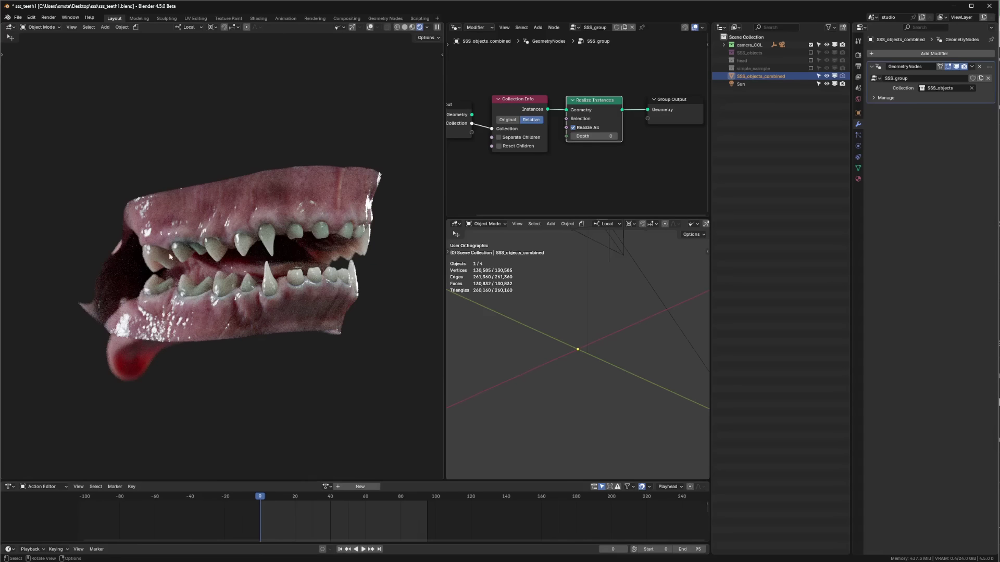
# - Mute Realize Instances again and save sss_teeth1.blend
pyautogui.rightClick(274, 235)
pyautogui.press('m')
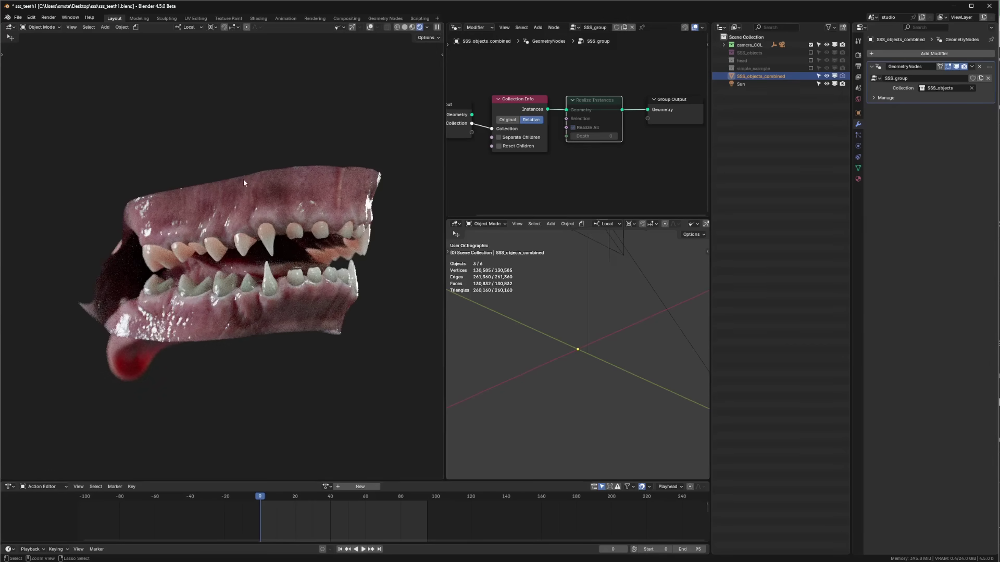
pyautogui.hotkey('ctrl', 's')
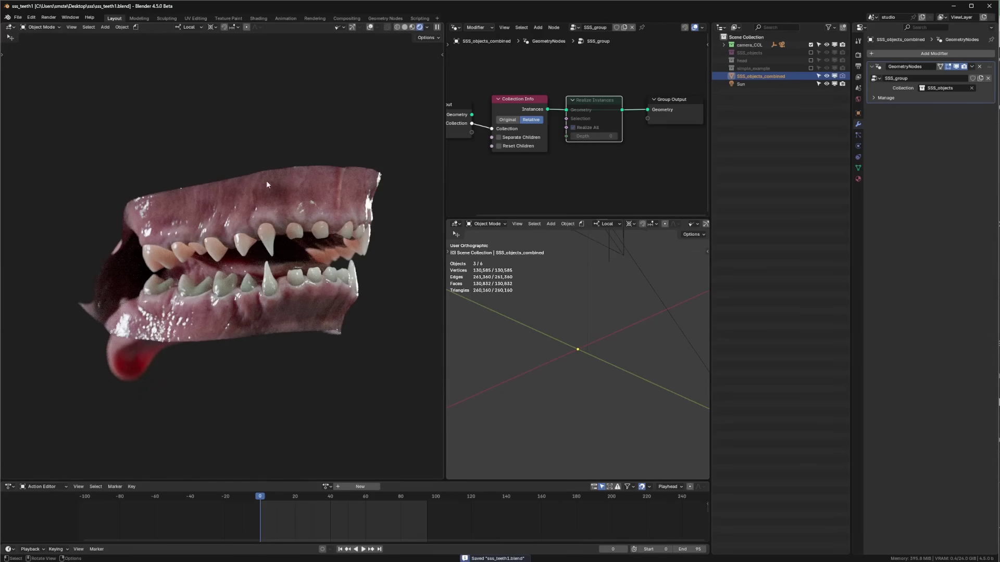
# - In Blender 5.0 Alpha, revert to the saved sss_teeth1.blend and switch the viewport to Rendered shading
pyautogui.hotkey('alt', 'Tab')
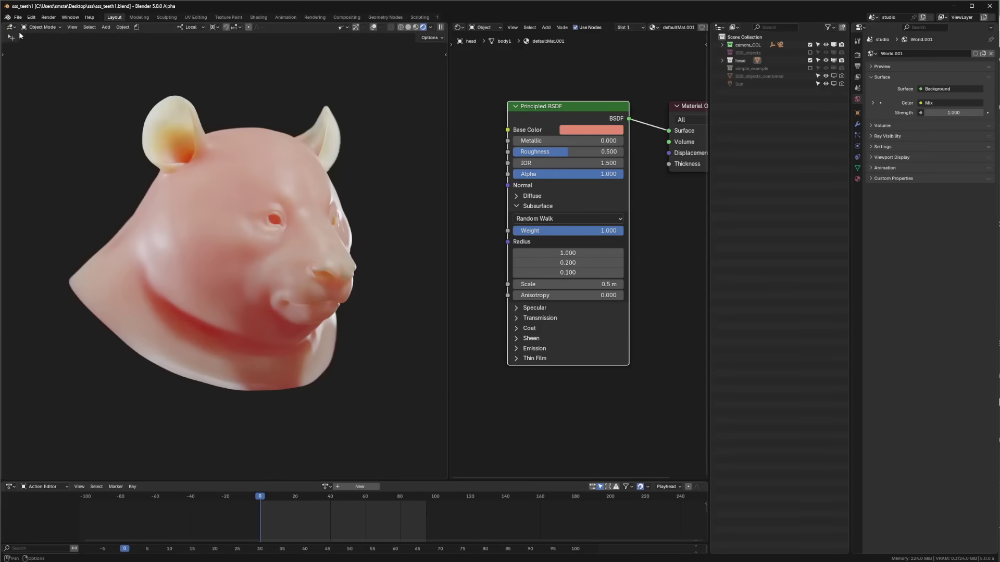
pyautogui.click(17, 18)
pyautogui.click(41, 50)
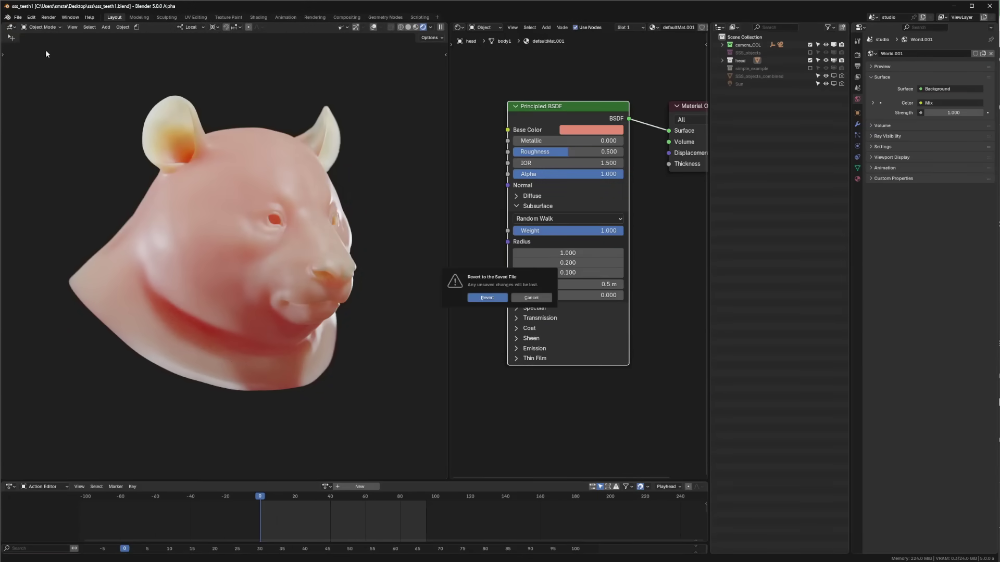
pyautogui.click(471, 298)
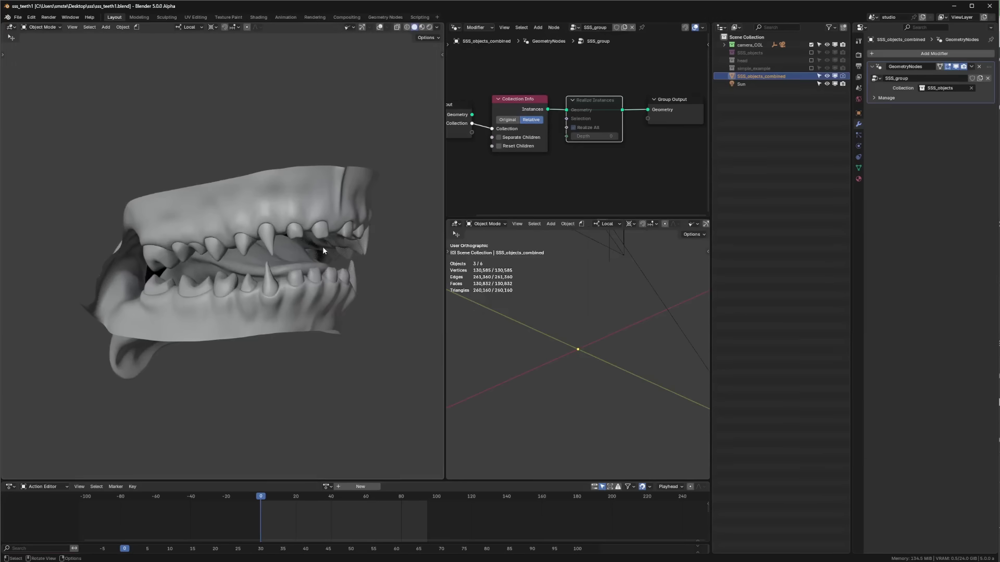
pyautogui.press('z')
pyautogui.click(372, 207)
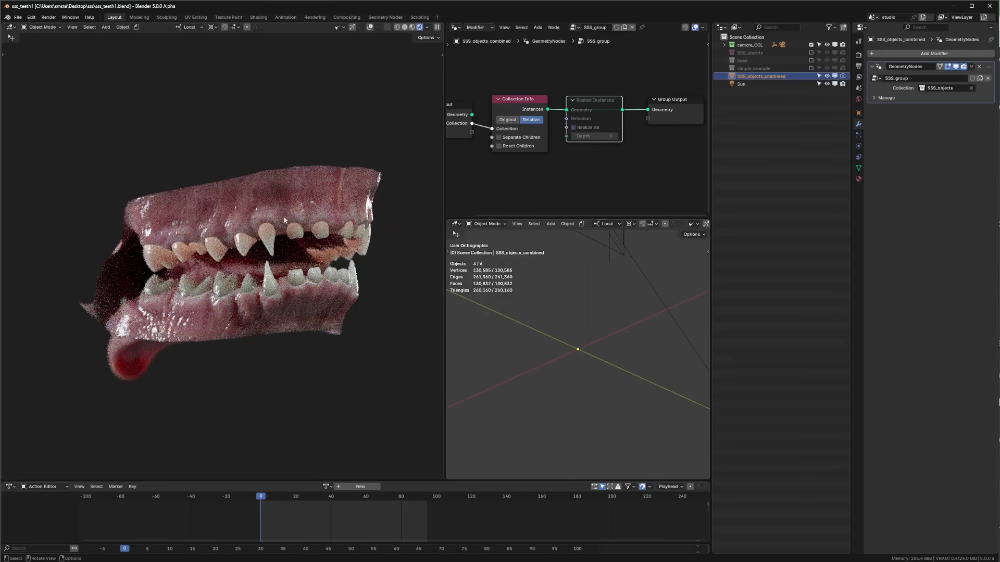
# - Unmute the Realize Instances node on SSS_objects_combined in the 5.0 Alpha file
pyautogui.click(763, 77)
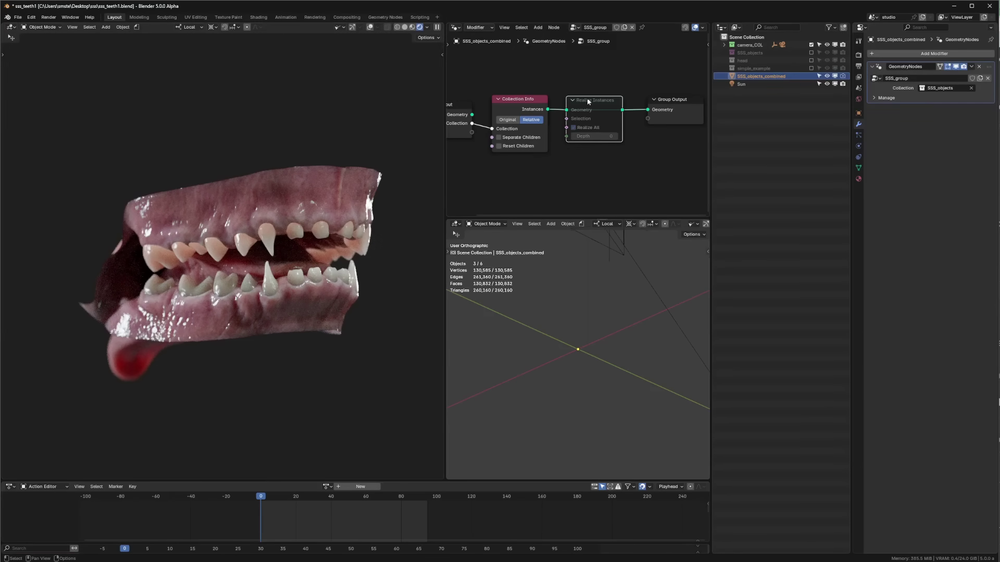
pyautogui.moveTo(588, 99); pyautogui.dragTo(591, 95)
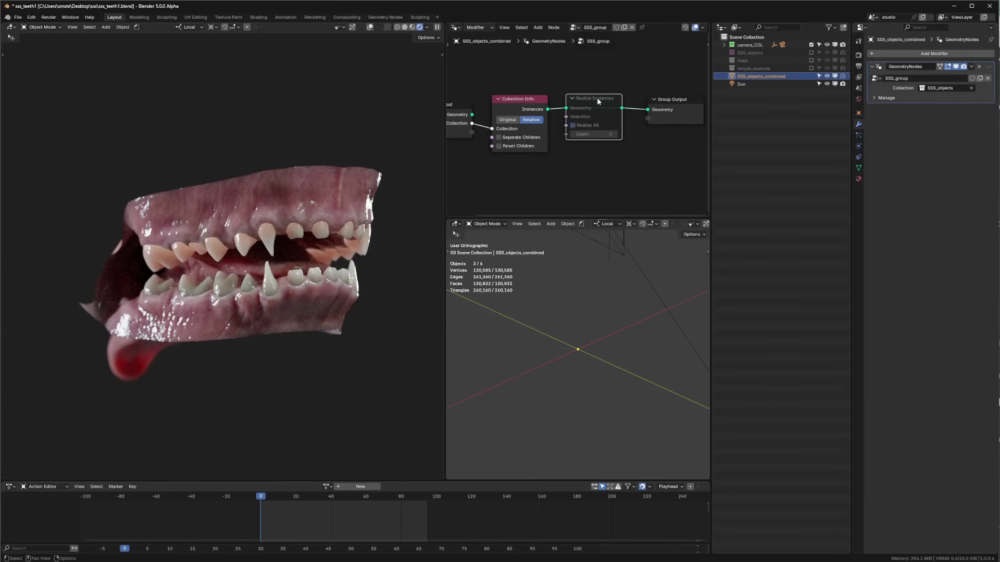
pyautogui.press('m')
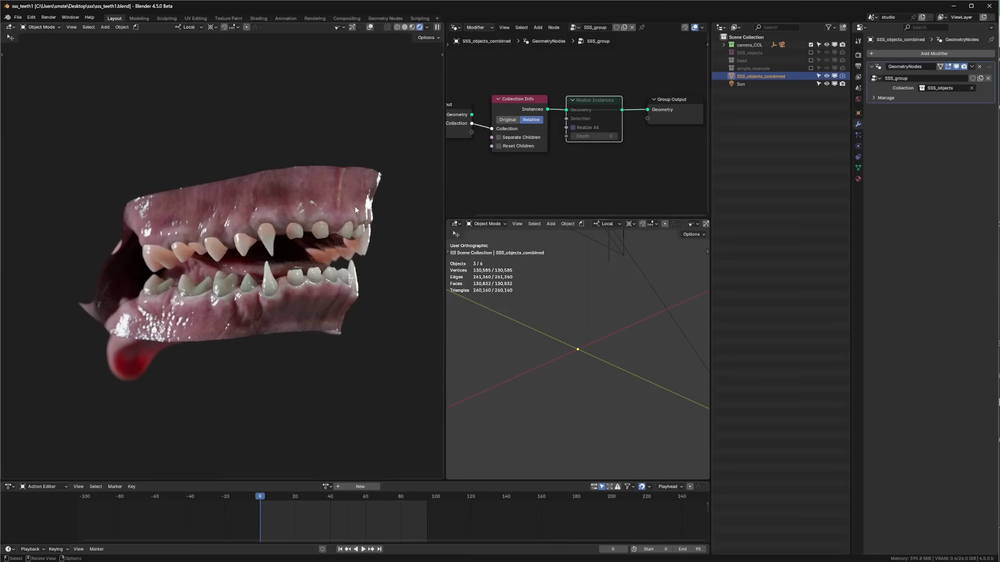
# - Unmute Realize Instances in the 4.5 Beta file and compare its render against 5.0 Alpha
pyautogui.press('m')
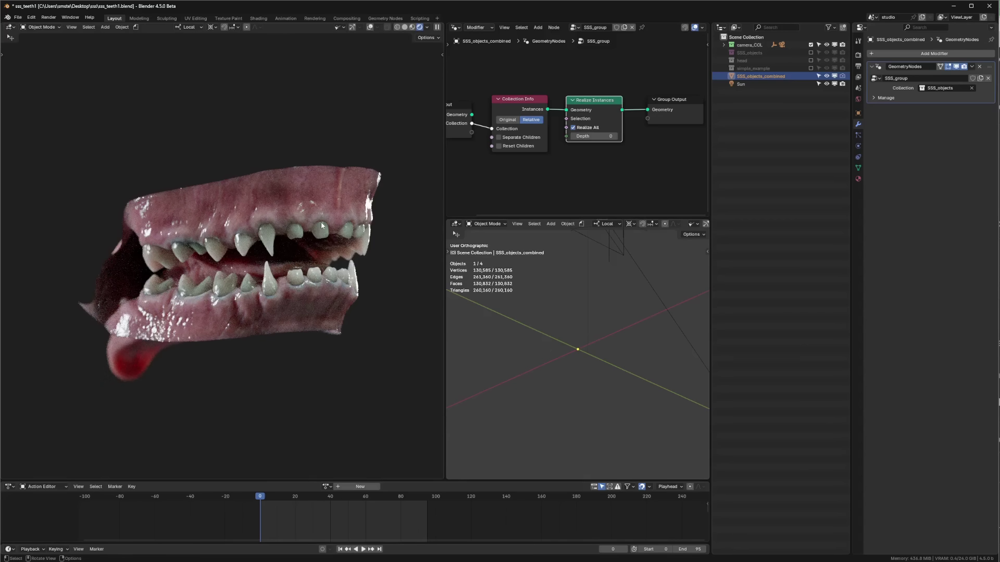
pyautogui.hotkey('alt', 'Tab')
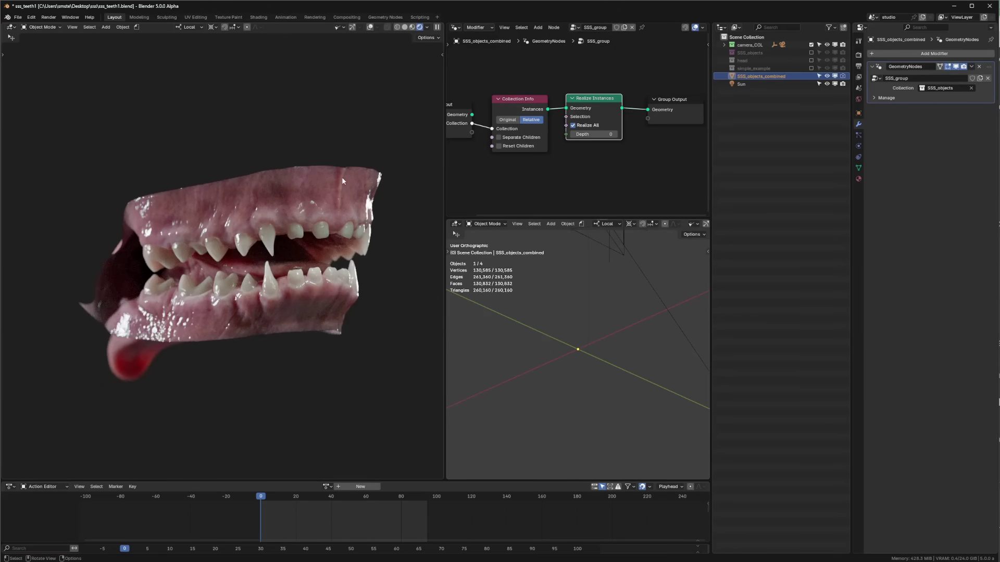
pyautogui.hotkey('alt', 'Tab')
pyautogui.hotkey('alt', 'Tab')
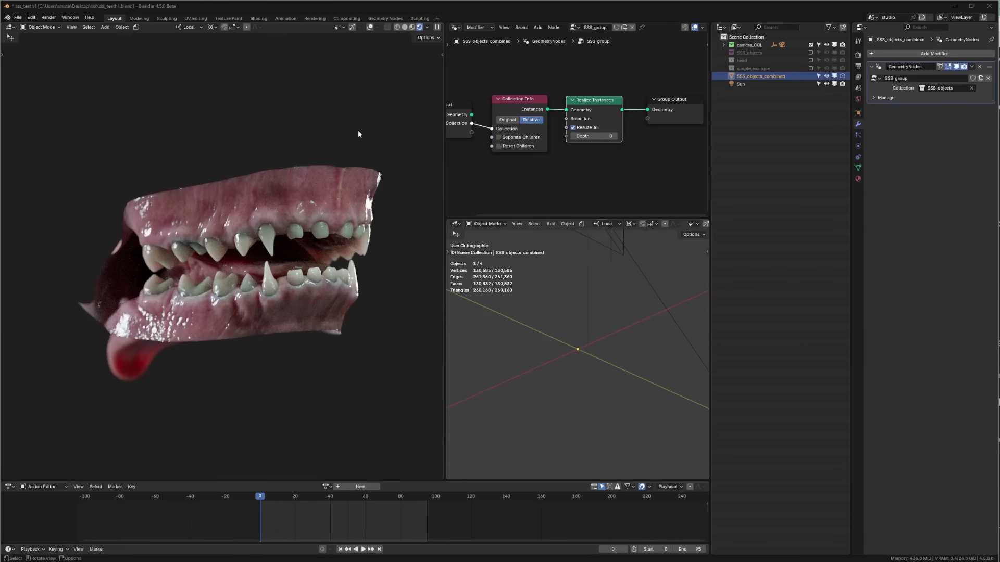
pyautogui.hotkey('alt', 'Tab')
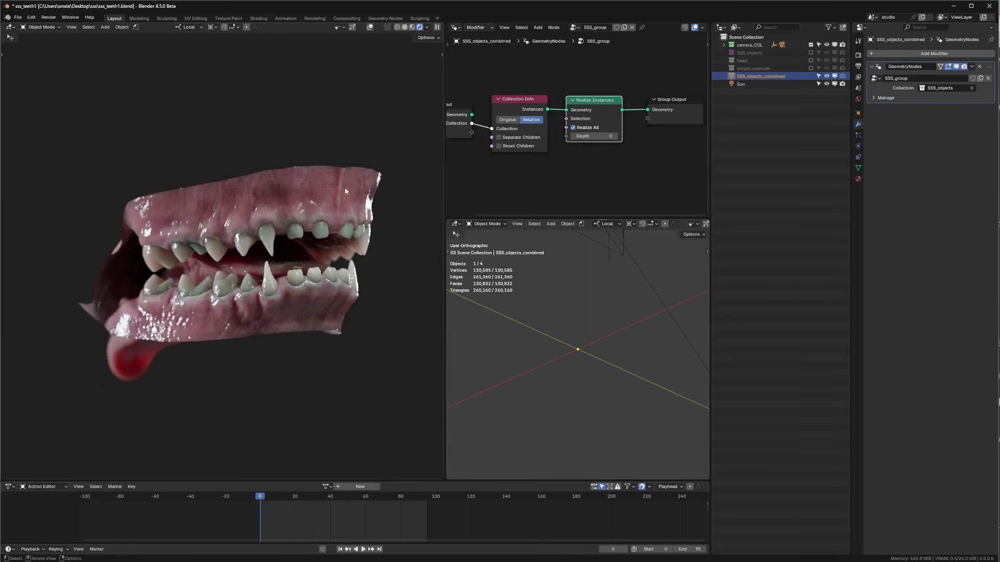